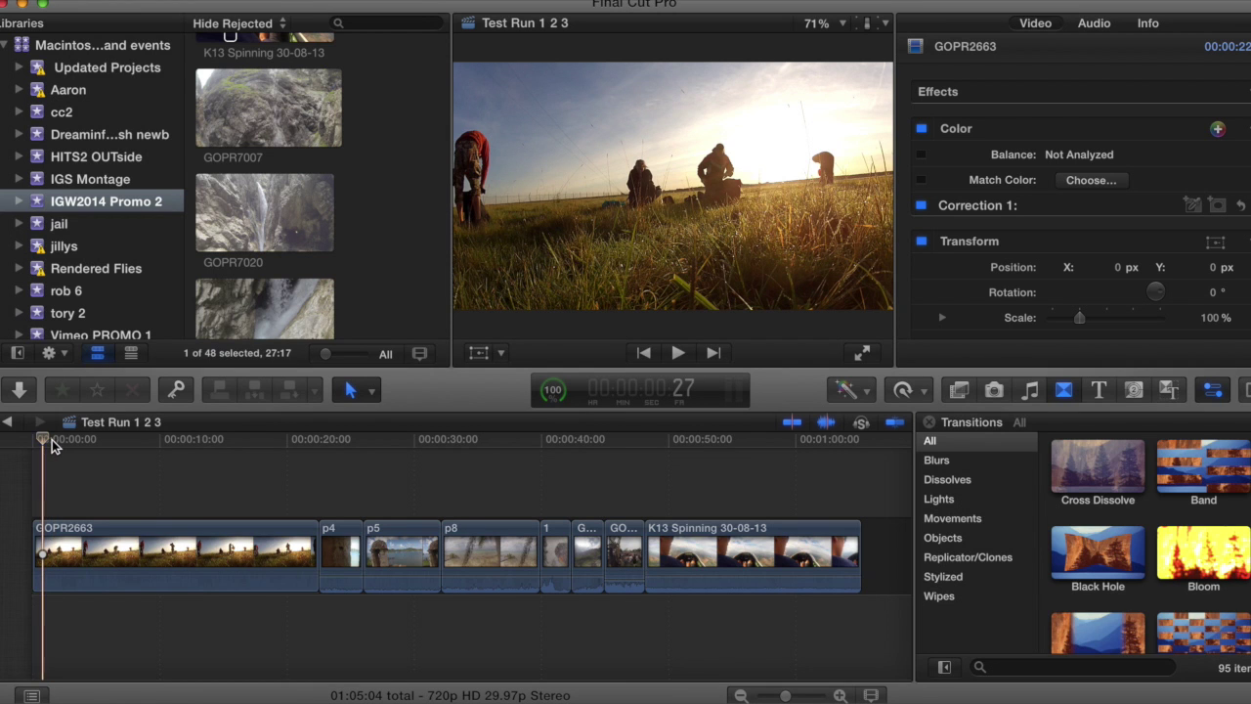
Select clip GOPR2663 and show the Luma waveform video scope beside the viewer.
drag(52, 439, 88, 445)
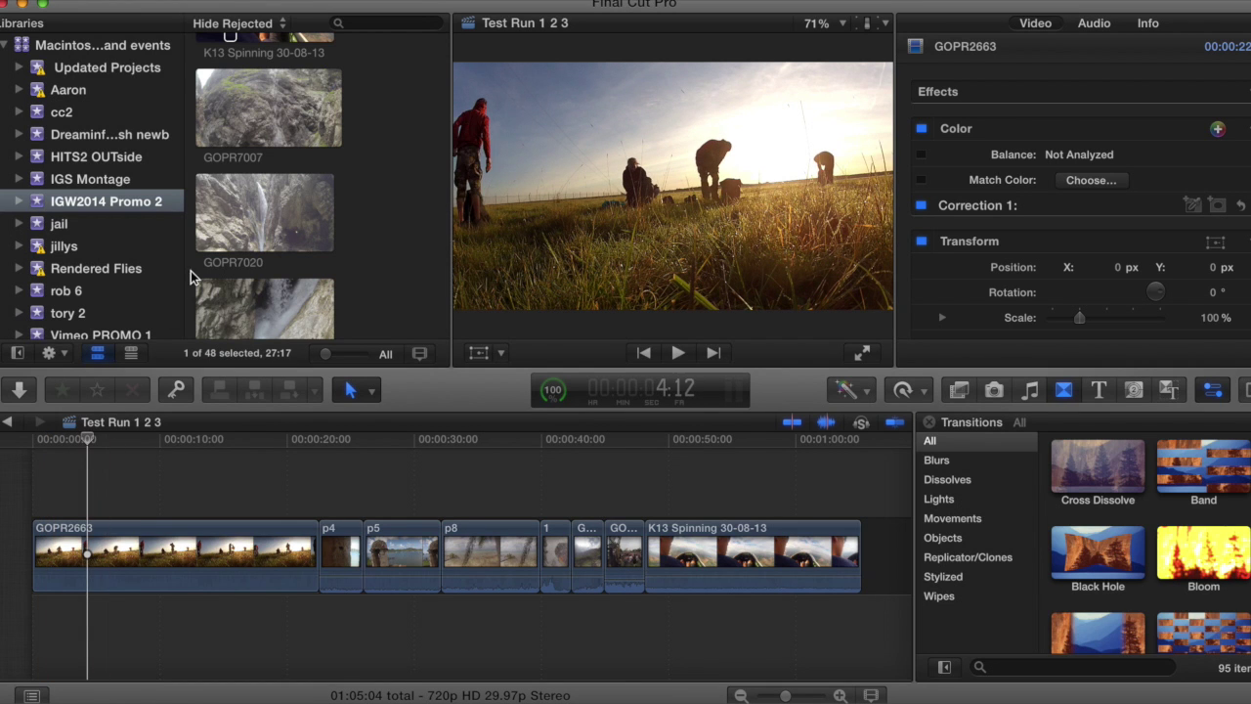
click(127, 554)
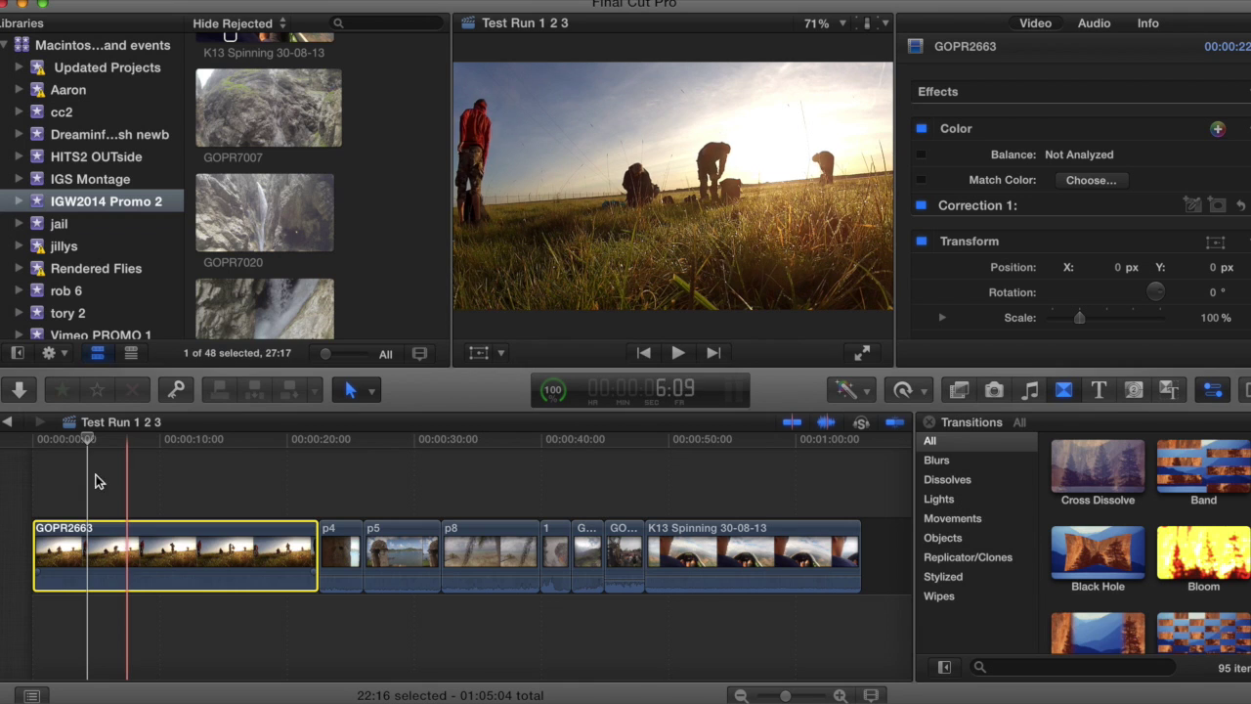
key(Left)
key(Left)
key(Left)
key(Left)
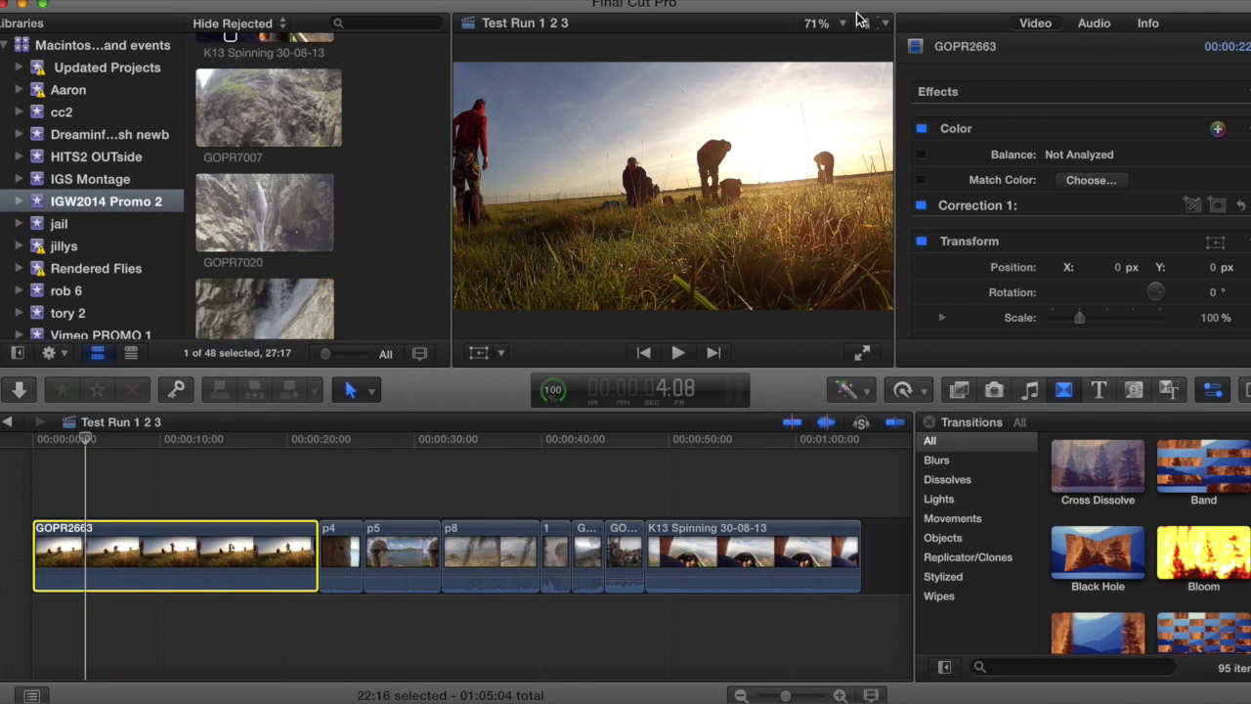
click(886, 21)
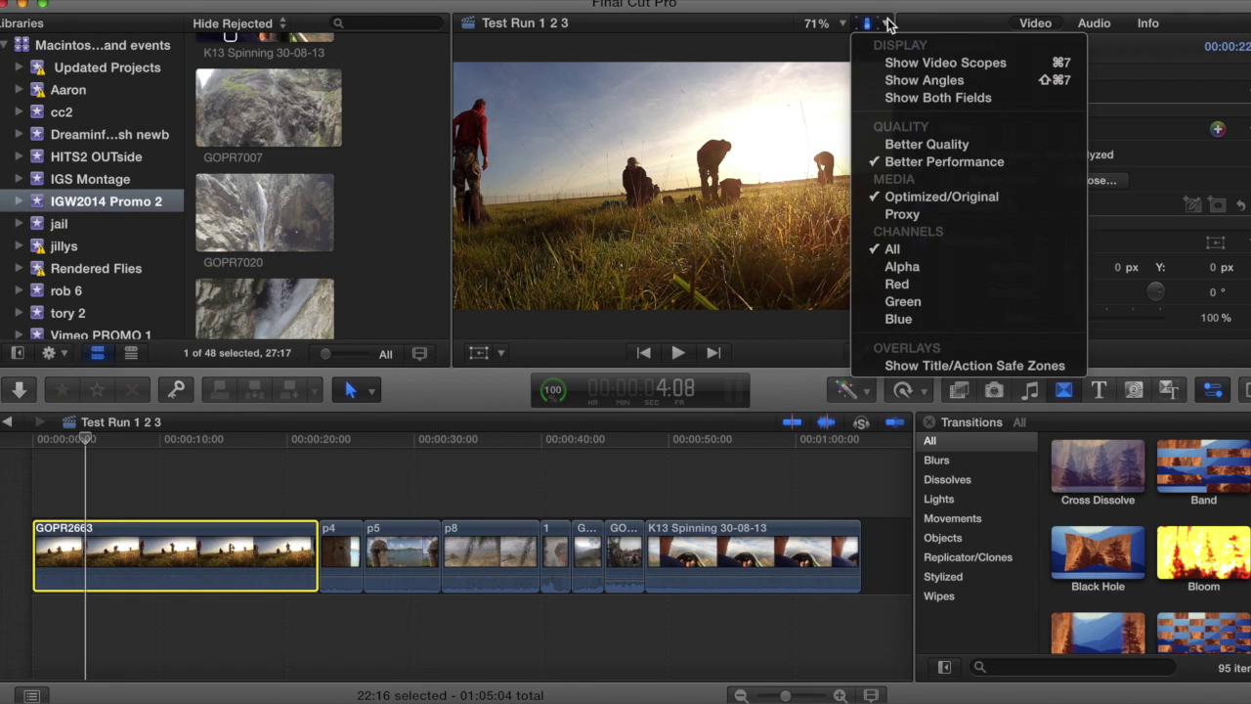
click(904, 64)
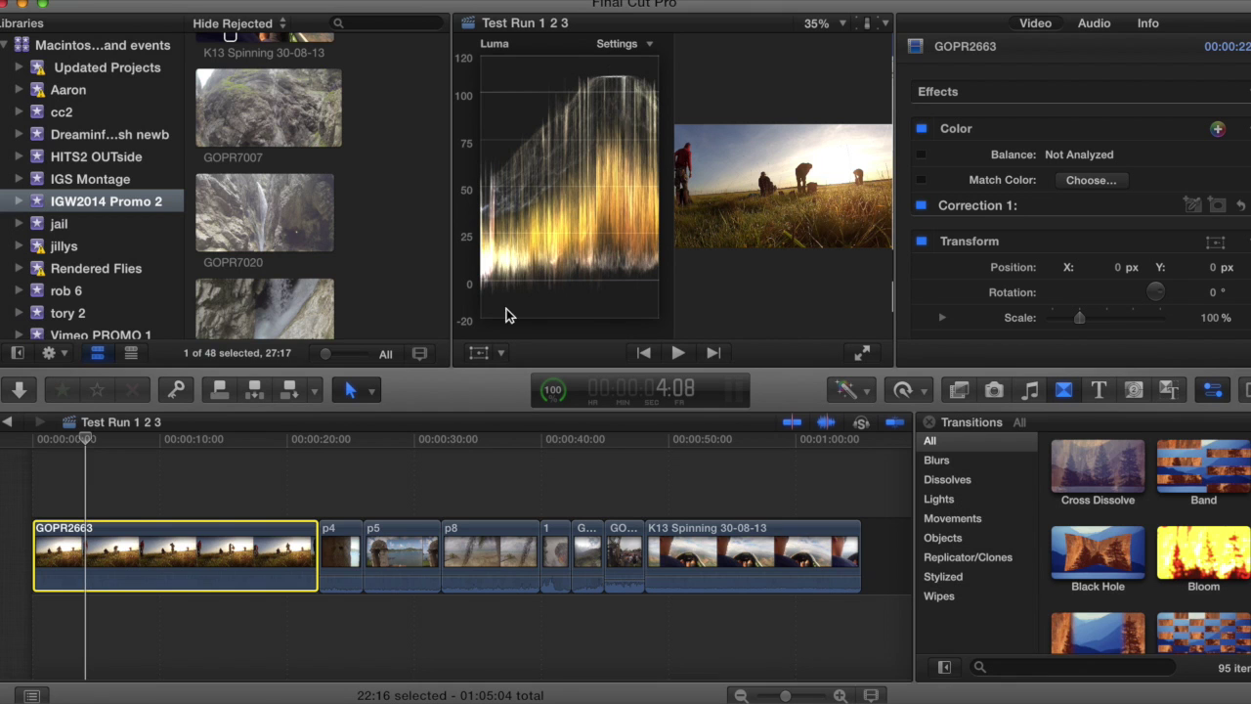
Play the timeline from the start to watch luma levels, then park near 9 seconds.
click(37, 449)
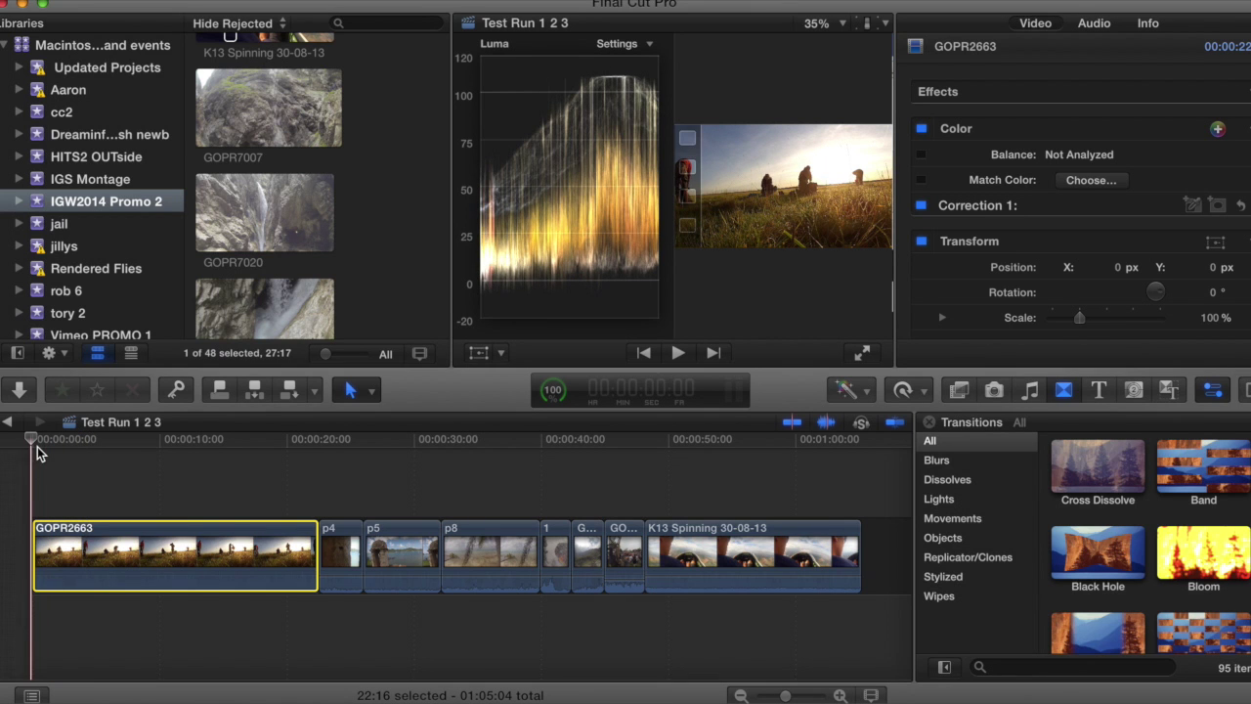
key(space)
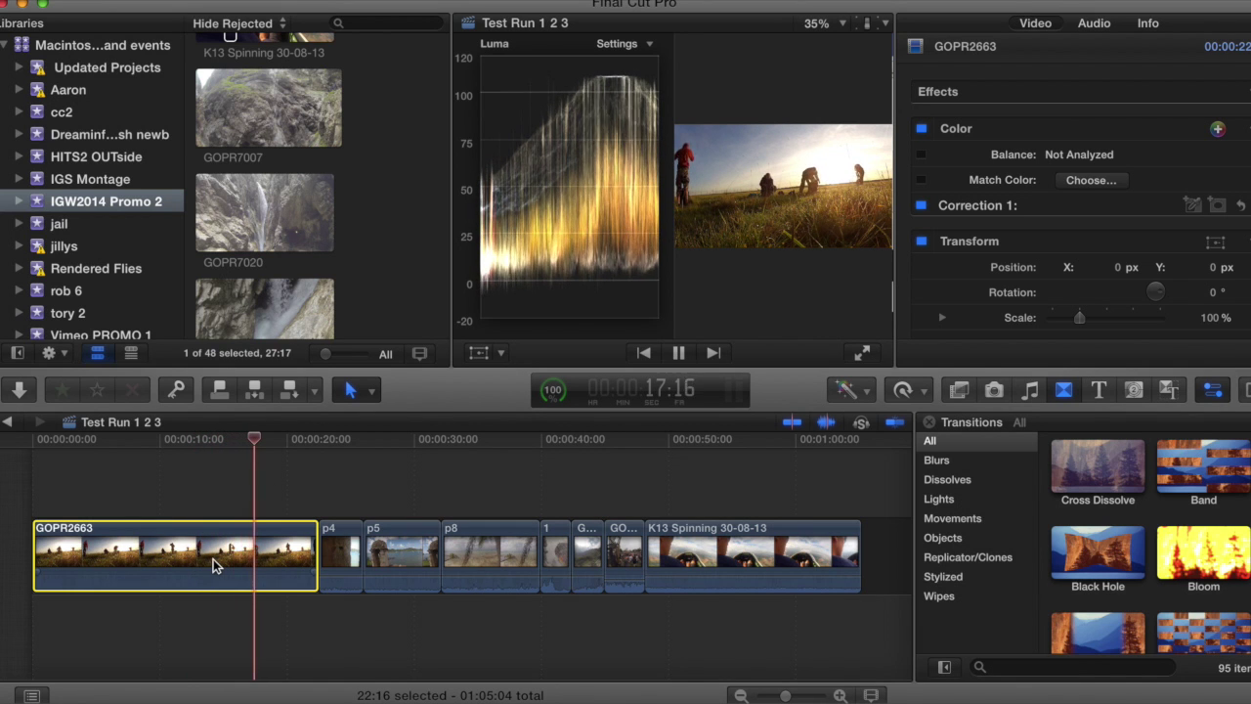
key(space)
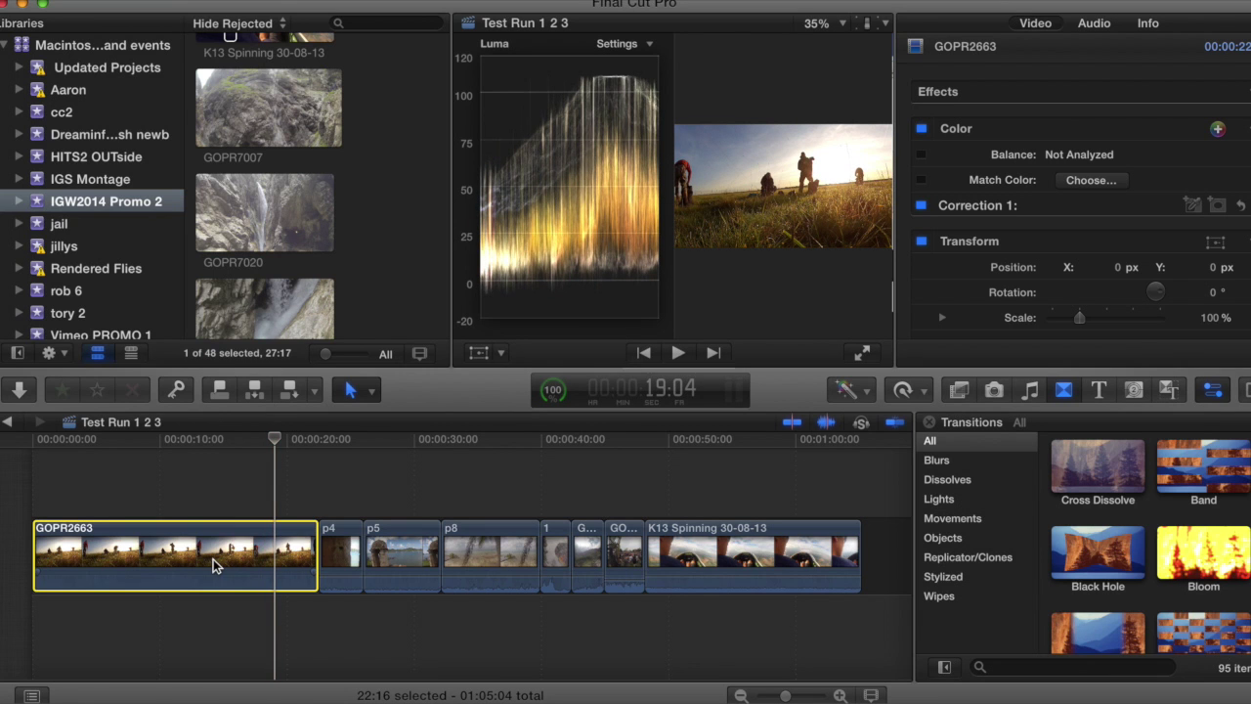
click(157, 442)
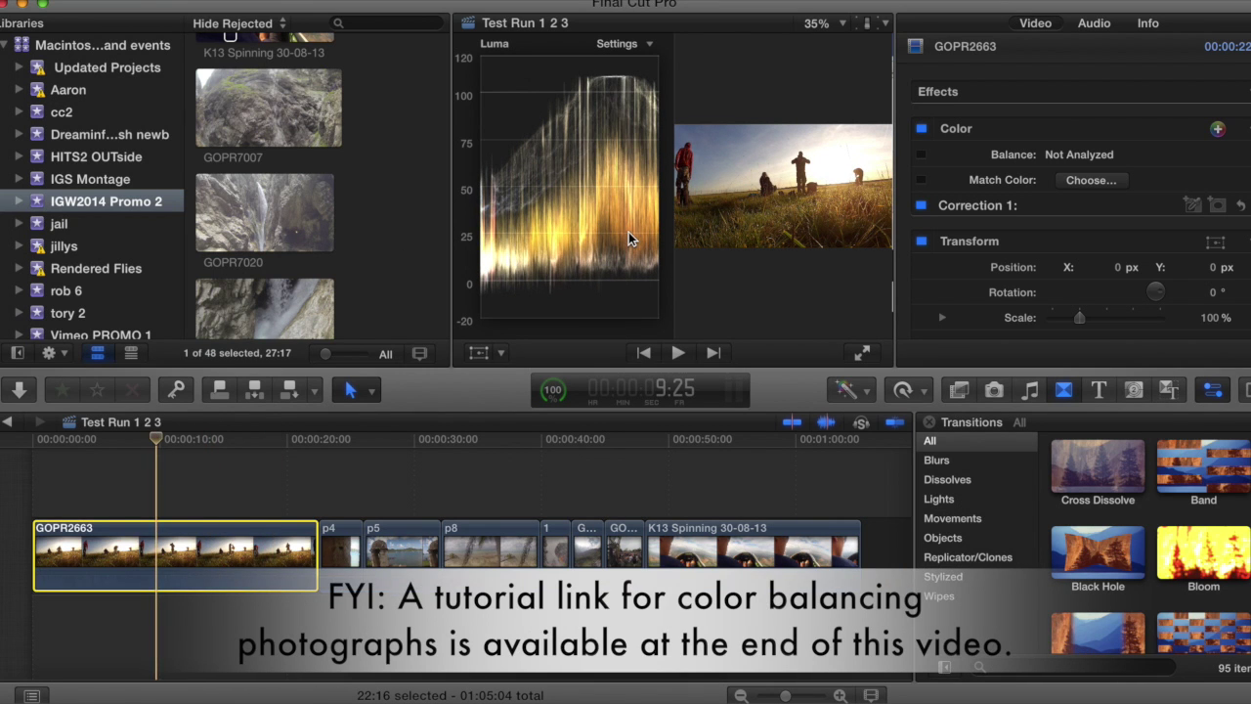
click(868, 22)
Hide the video scopes, select GOPR2663 and play it from the start.
click(905, 65)
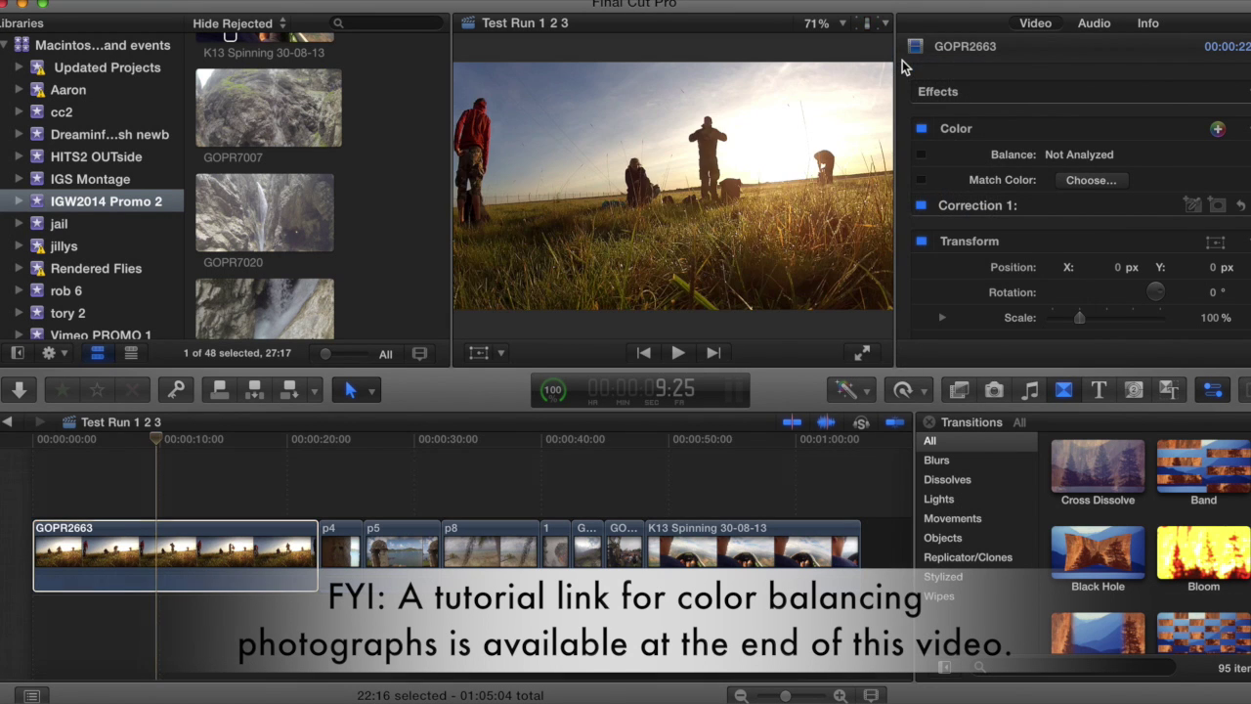
click(245, 547)
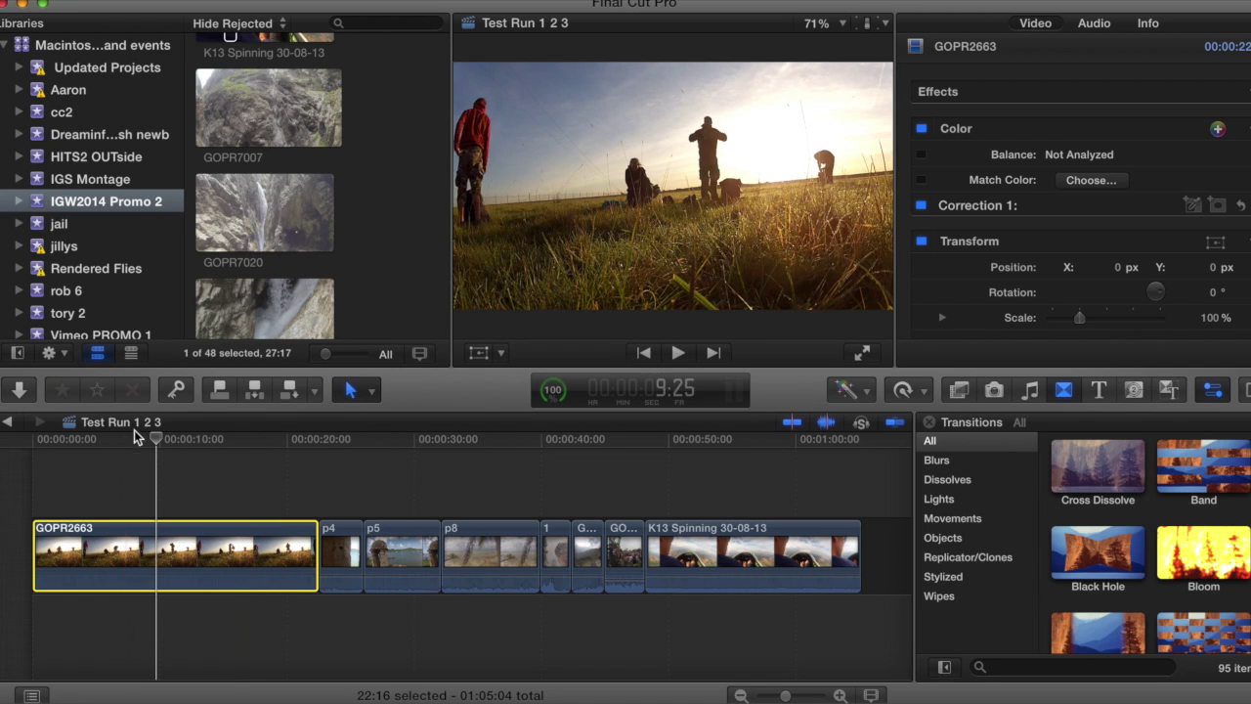
click(34, 432)
key(space)
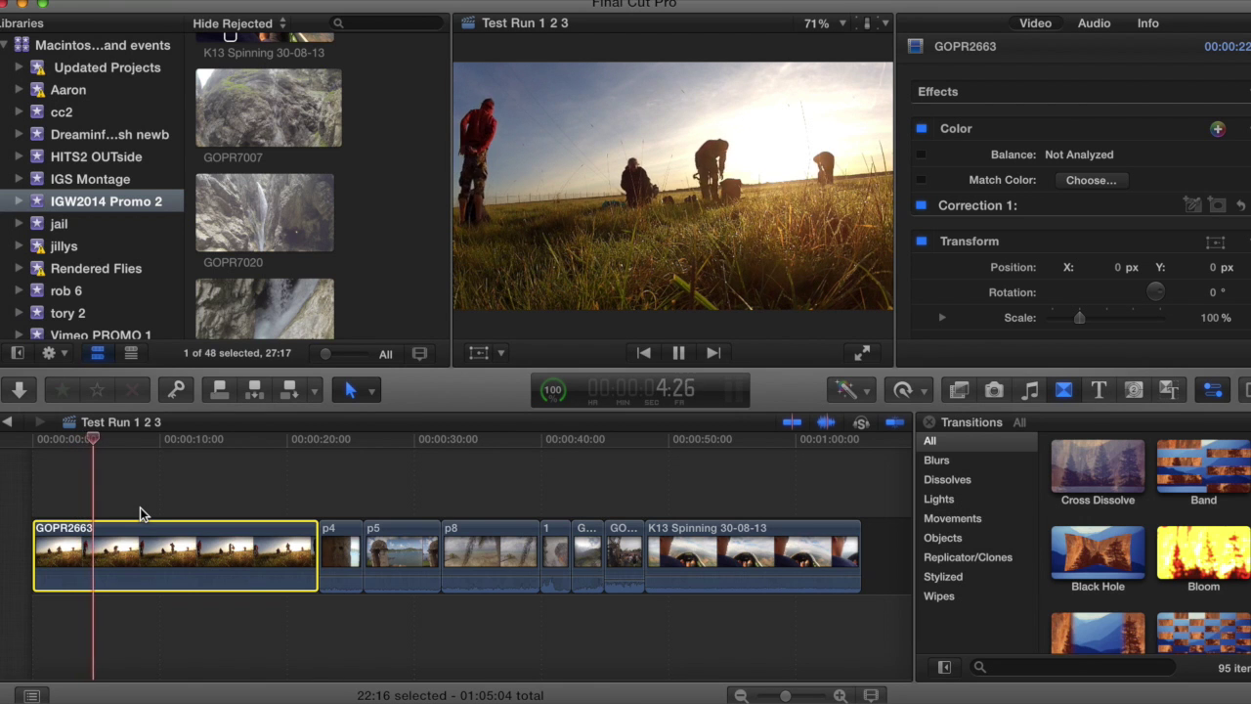
key(space)
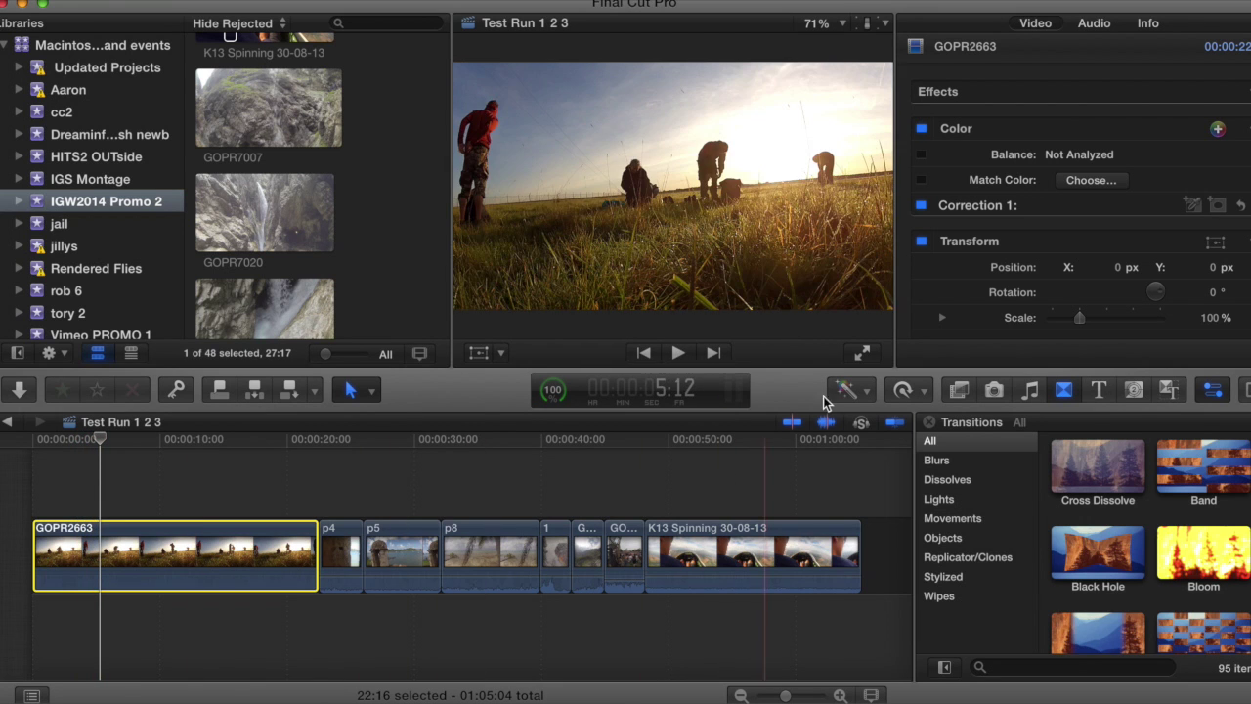
Apply Balance Color to GOPR2663 and park around 9 seconds for comparison.
click(846, 391)
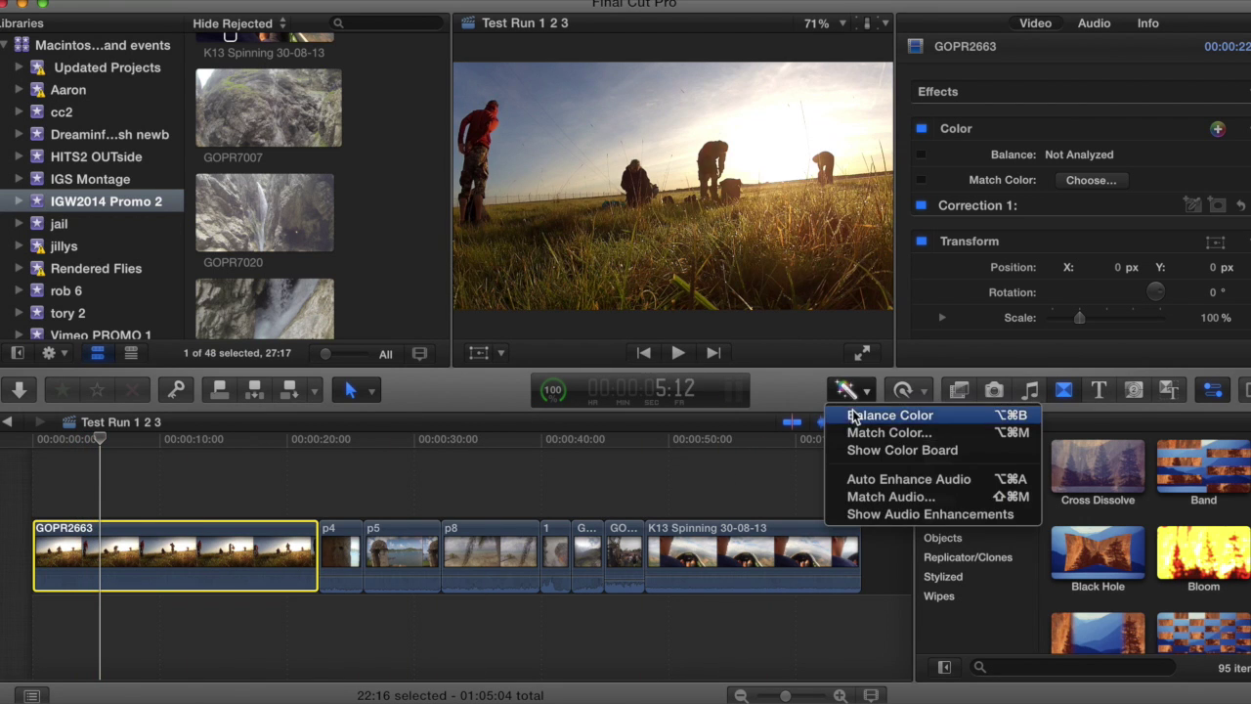
click(853, 415)
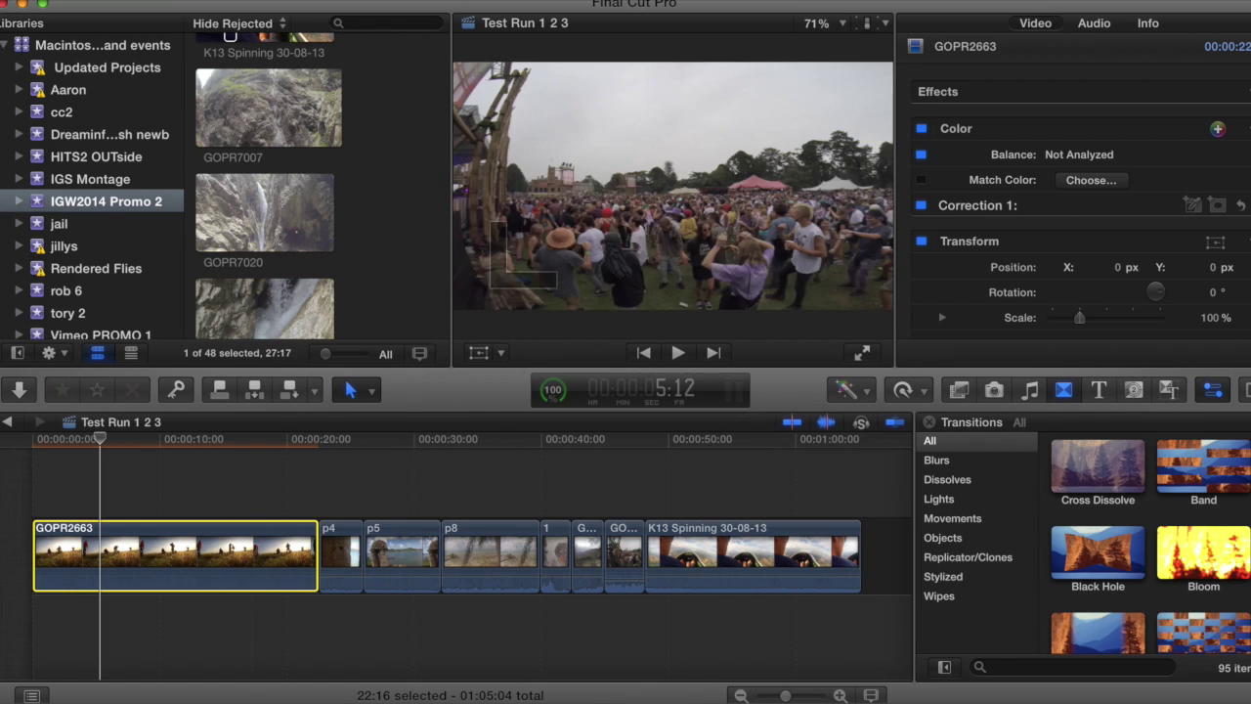
click(77, 443)
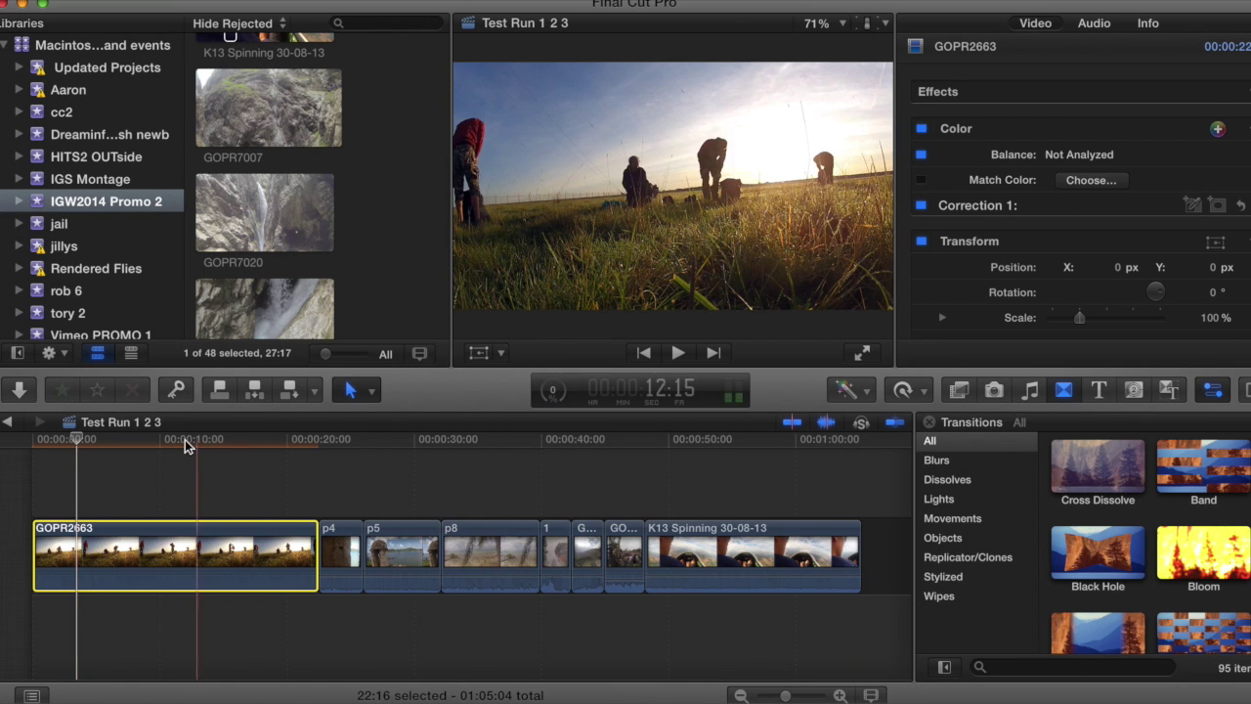
click(158, 439)
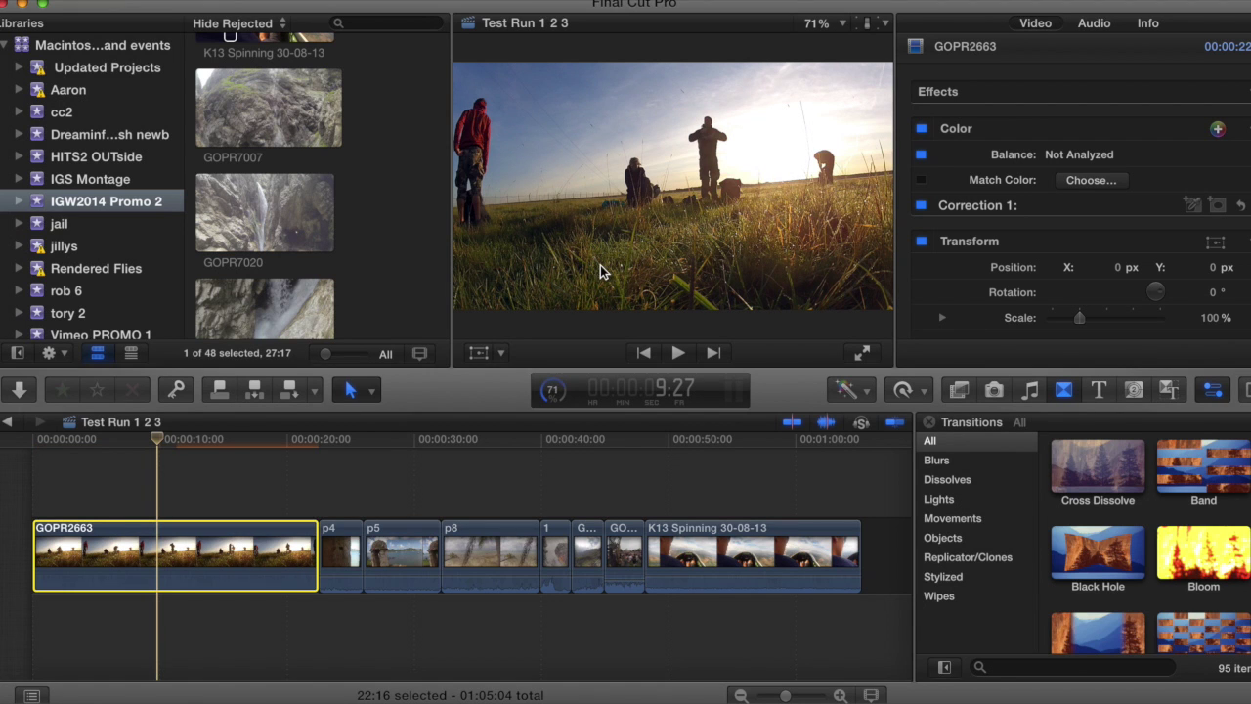
click(152, 439)
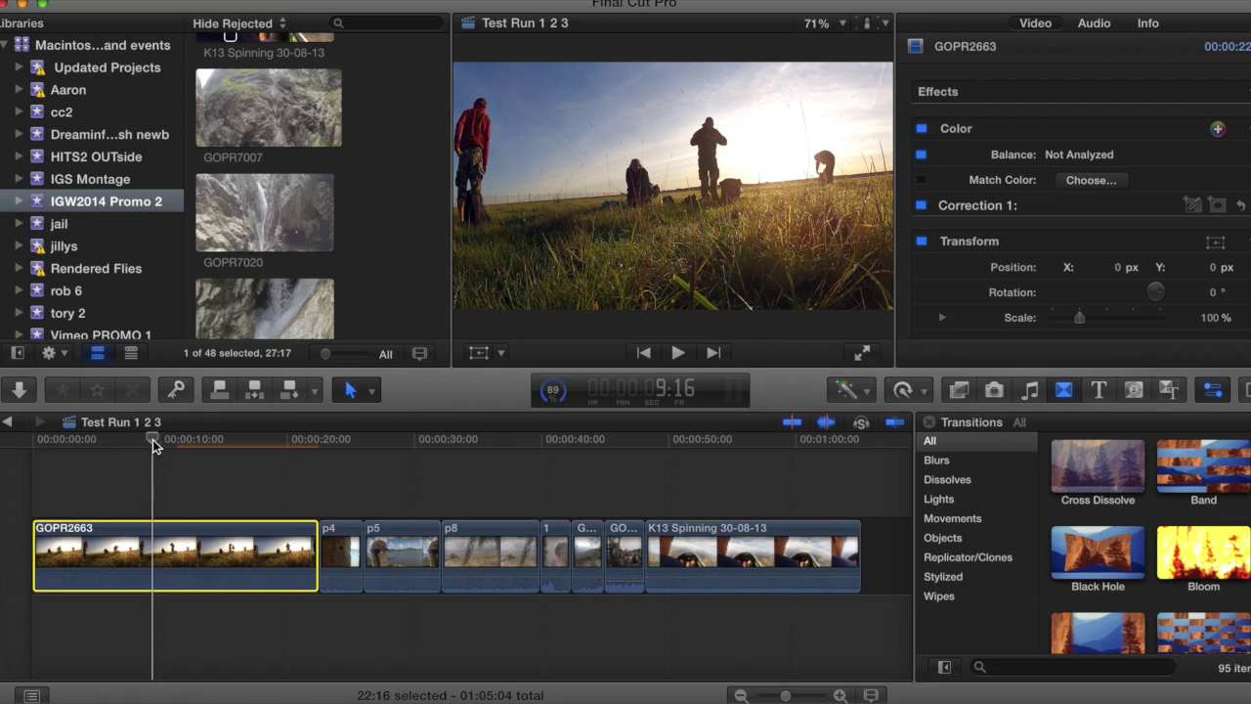
Toggle Balance Color off and back on to compare, then move to about 24 seconds.
click(868, 396)
click(867, 415)
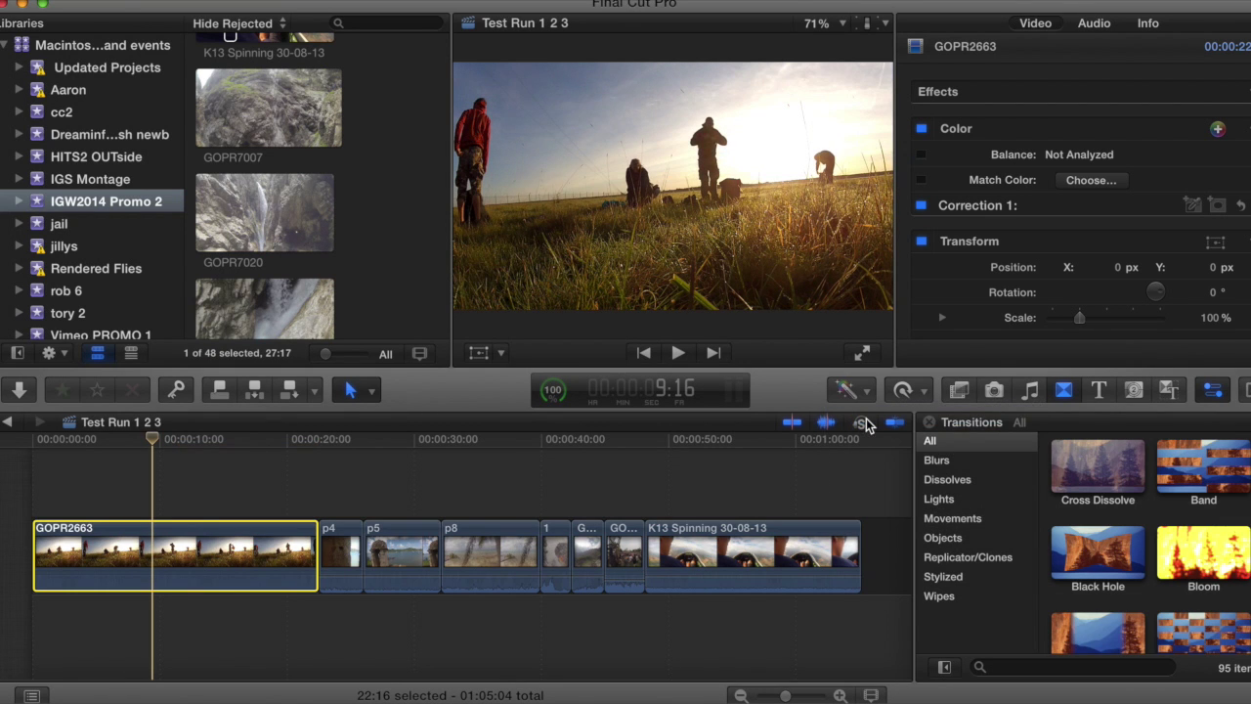
click(856, 392)
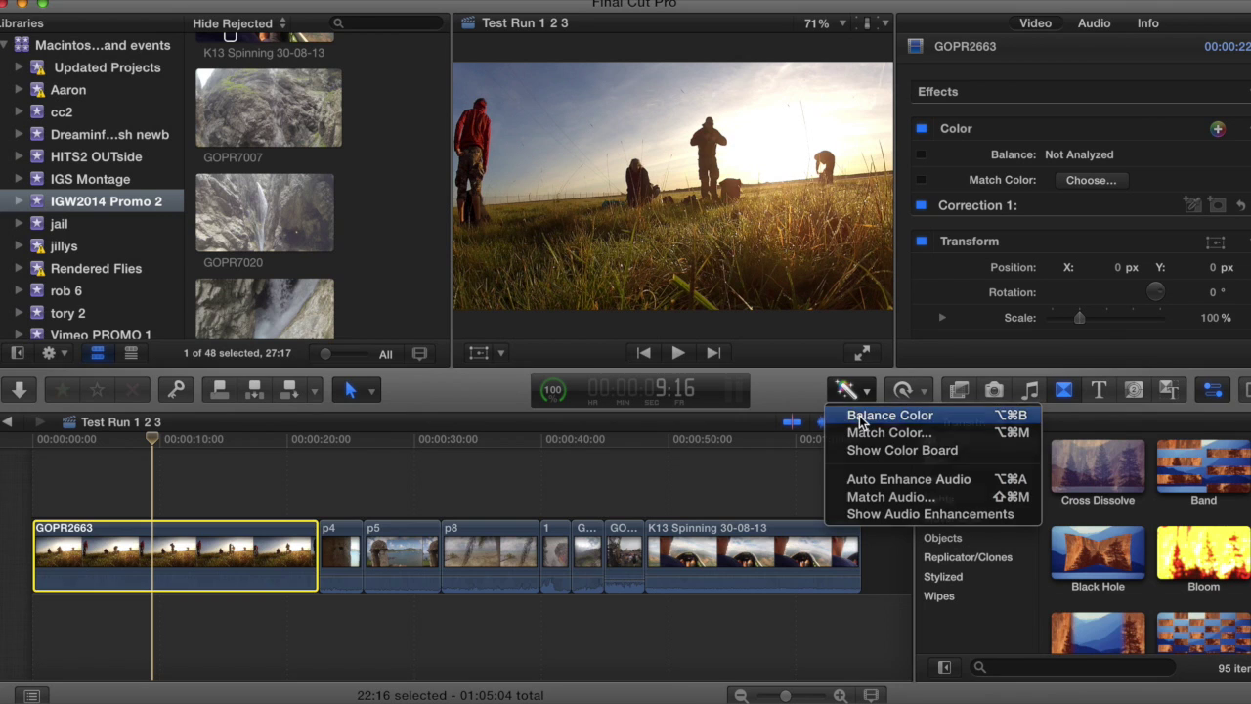
click(859, 416)
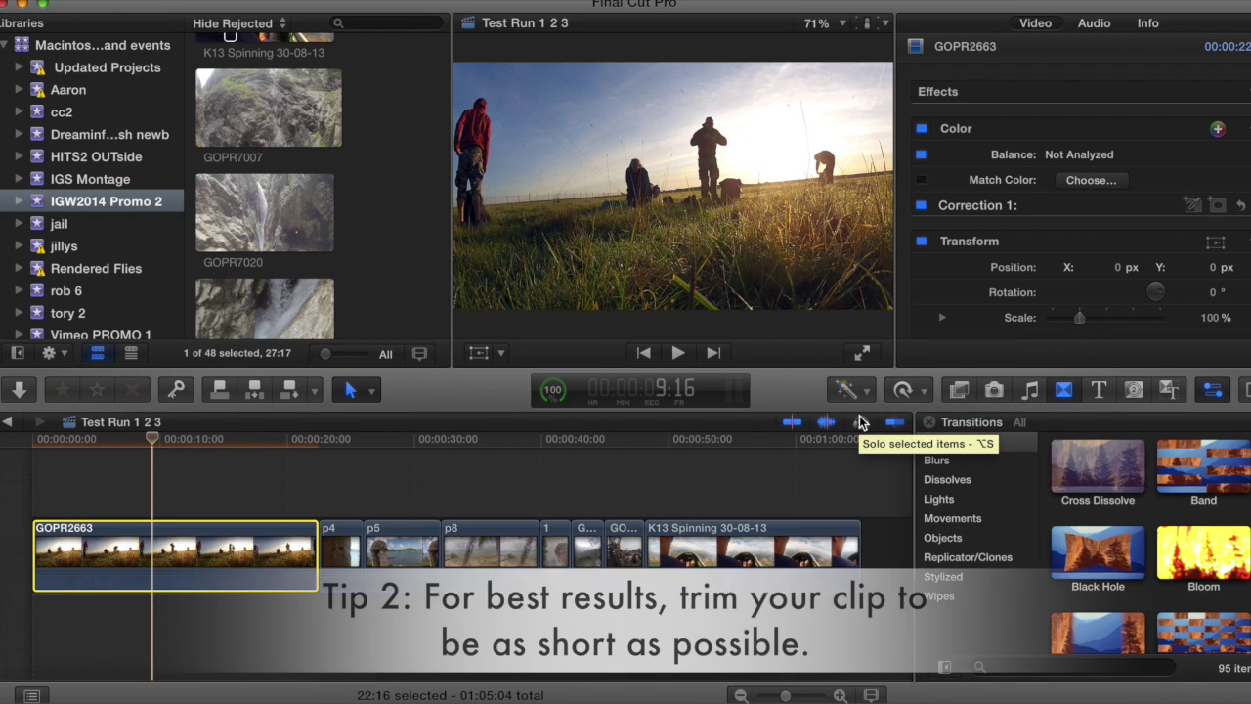
click(344, 442)
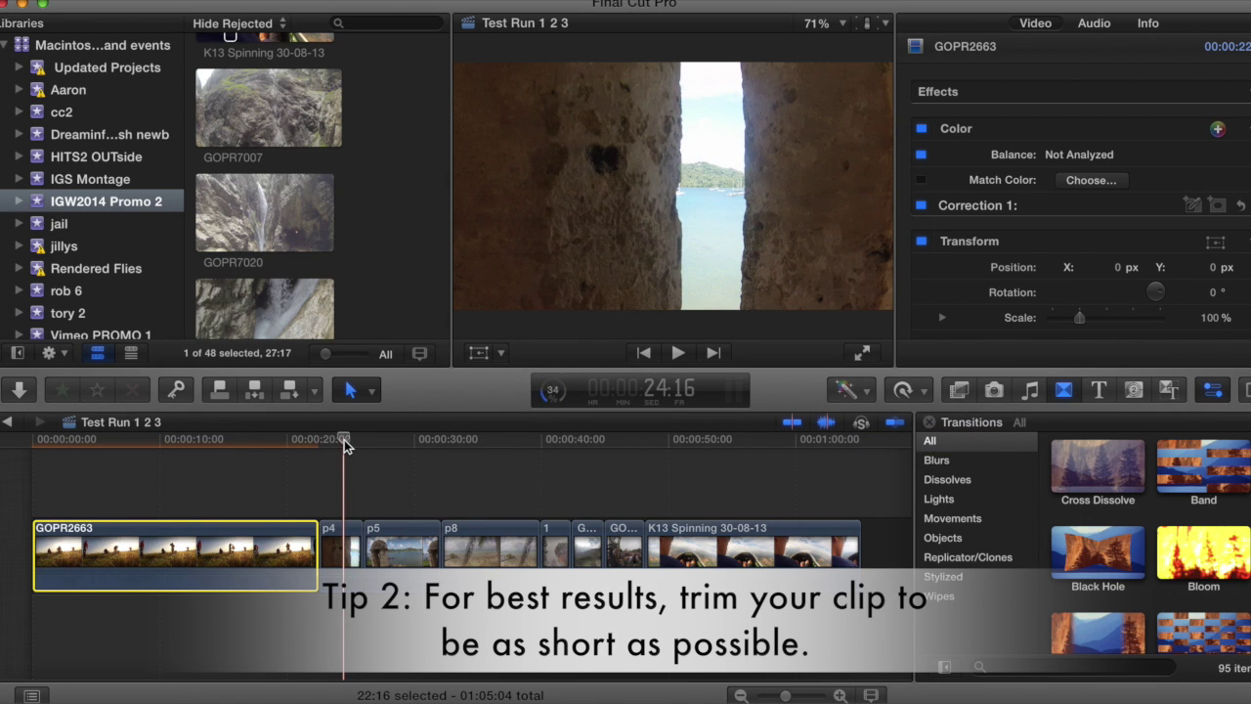
Play across the cut from GOPR2663 and apply Balance Color to clip p4.
click(324, 440)
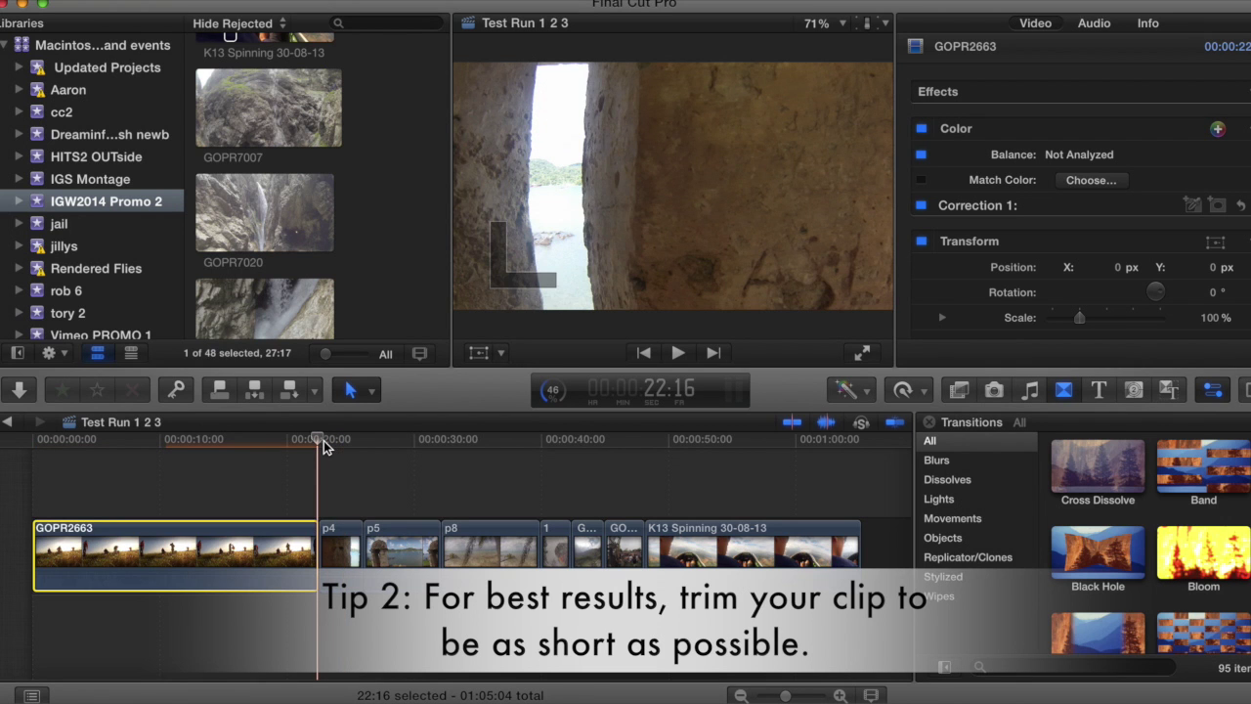
key(space)
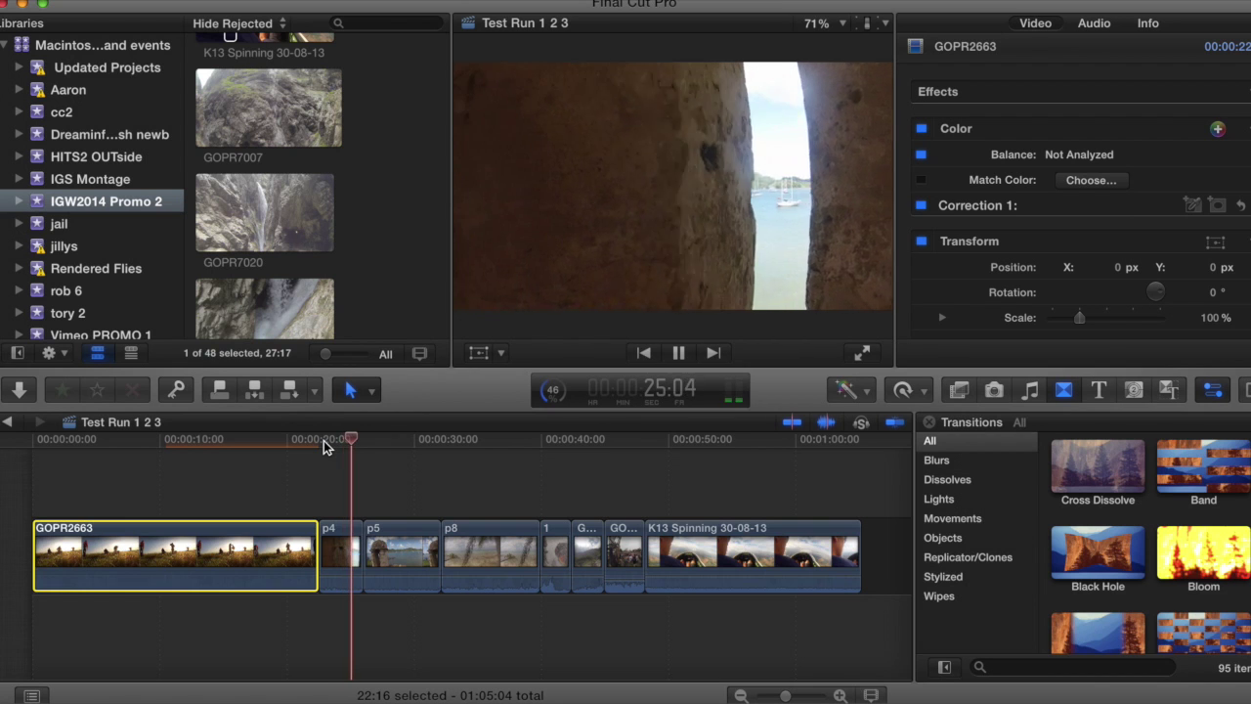
key(space)
click(337, 537)
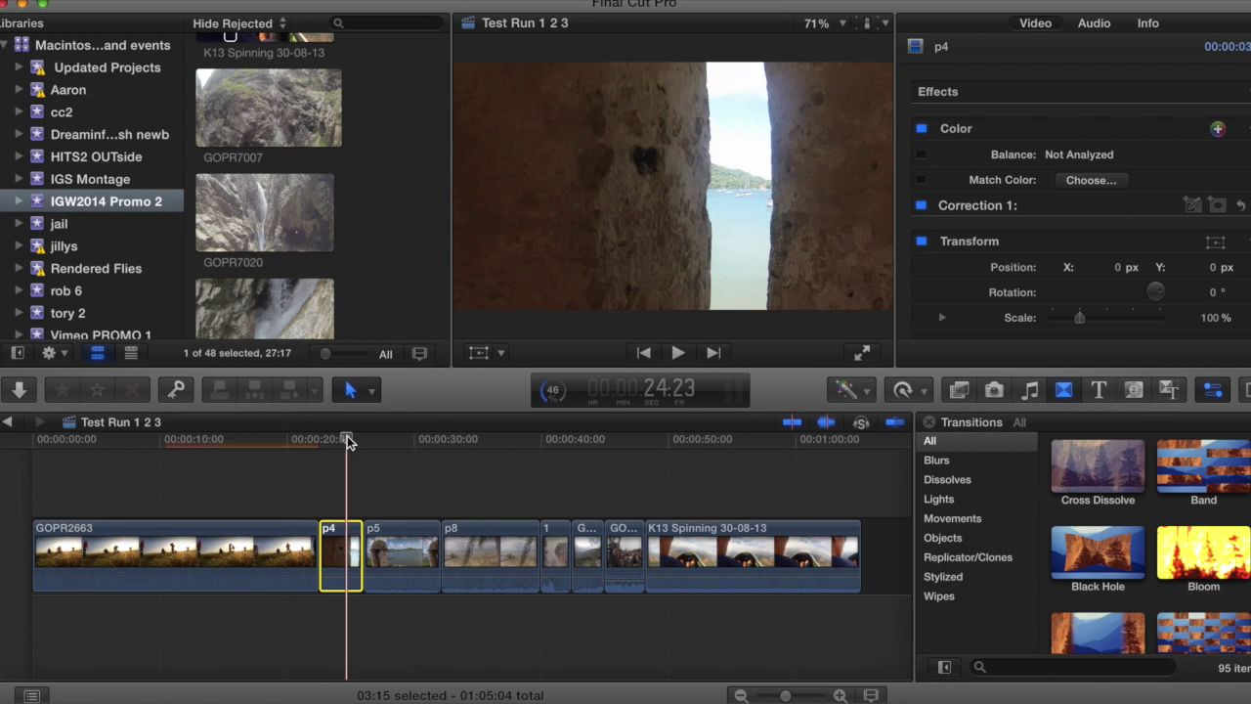
click(347, 443)
click(850, 391)
click(852, 412)
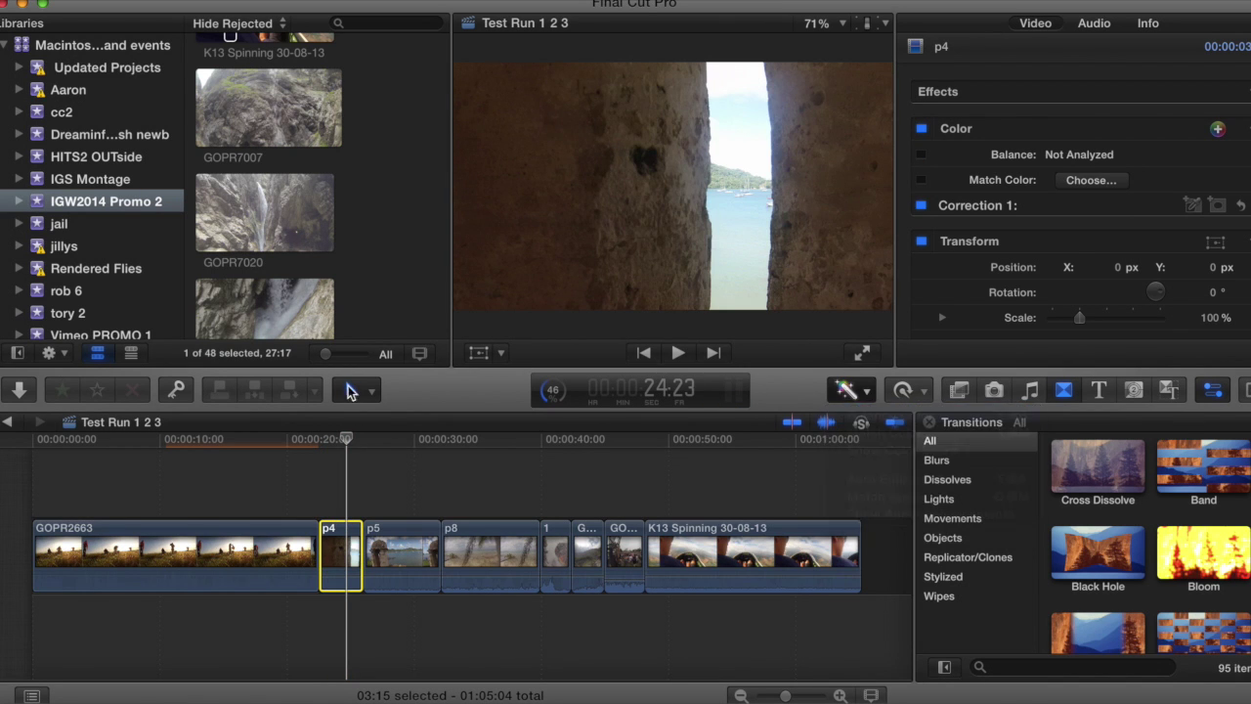
Review p4's balanced playback, then apply Balance Color to clip p5.
click(326, 437)
key(space)
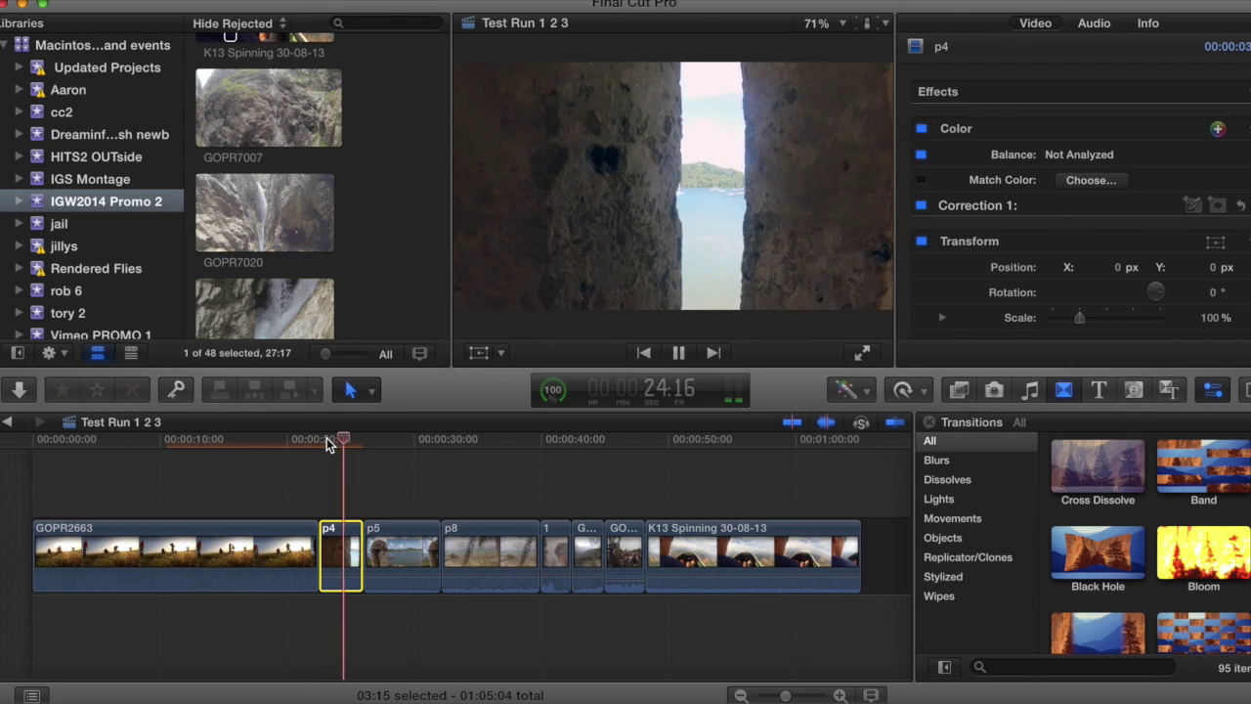
key(space)
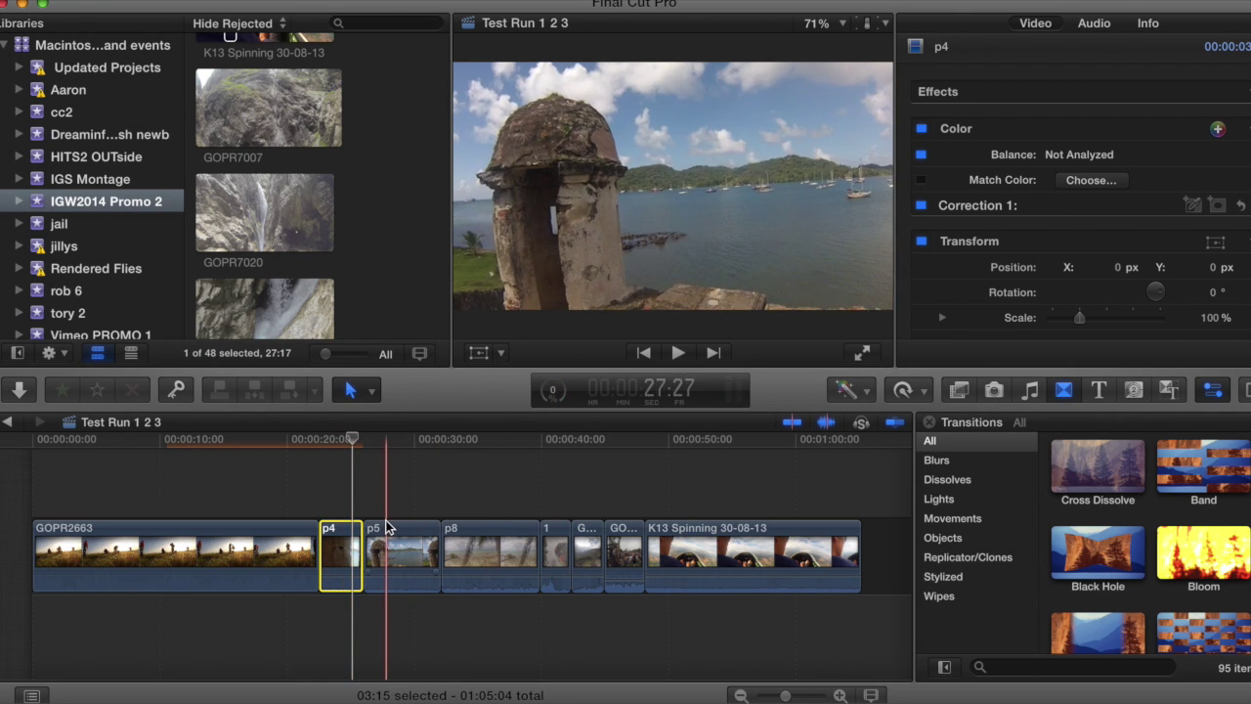
key(space)
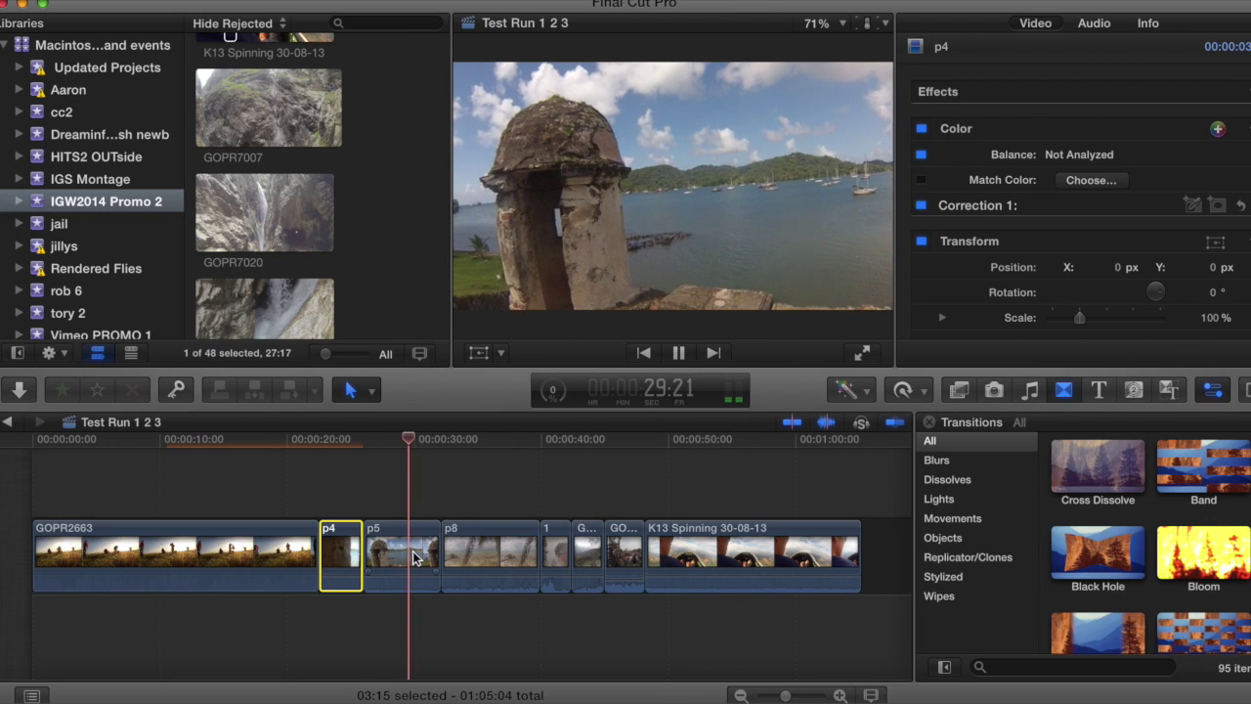
click(387, 533)
key(space)
click(408, 441)
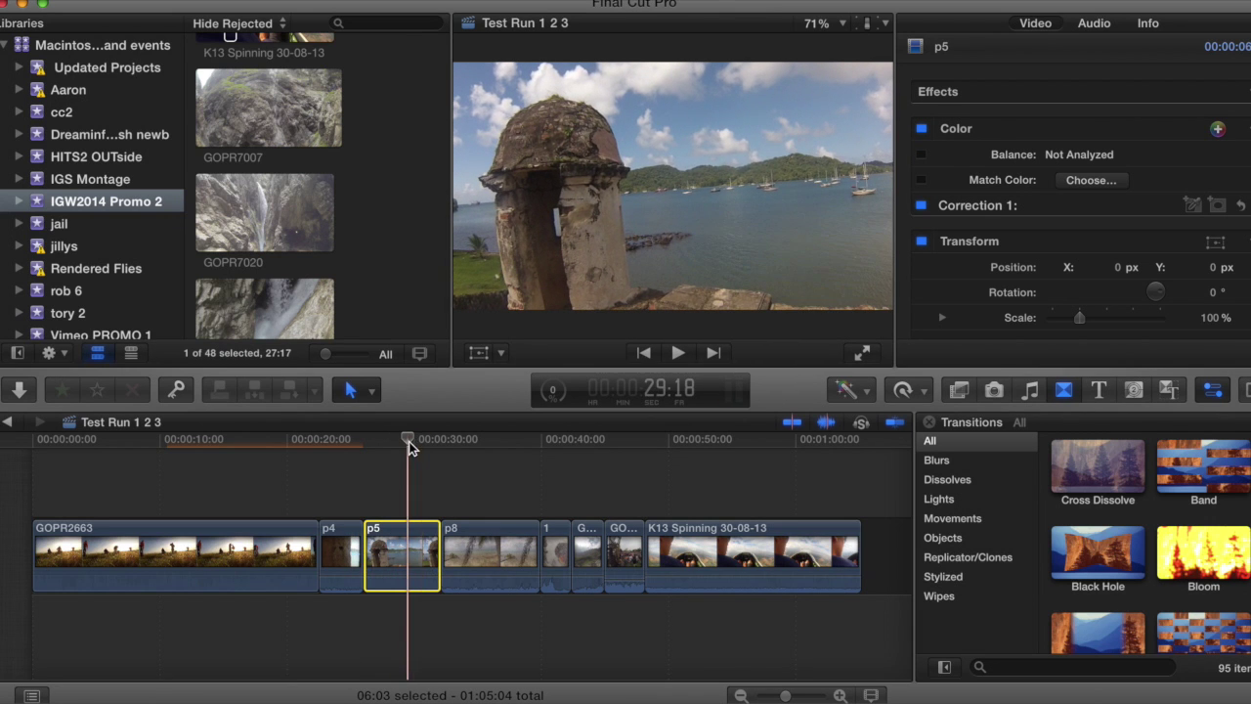
click(847, 392)
click(859, 411)
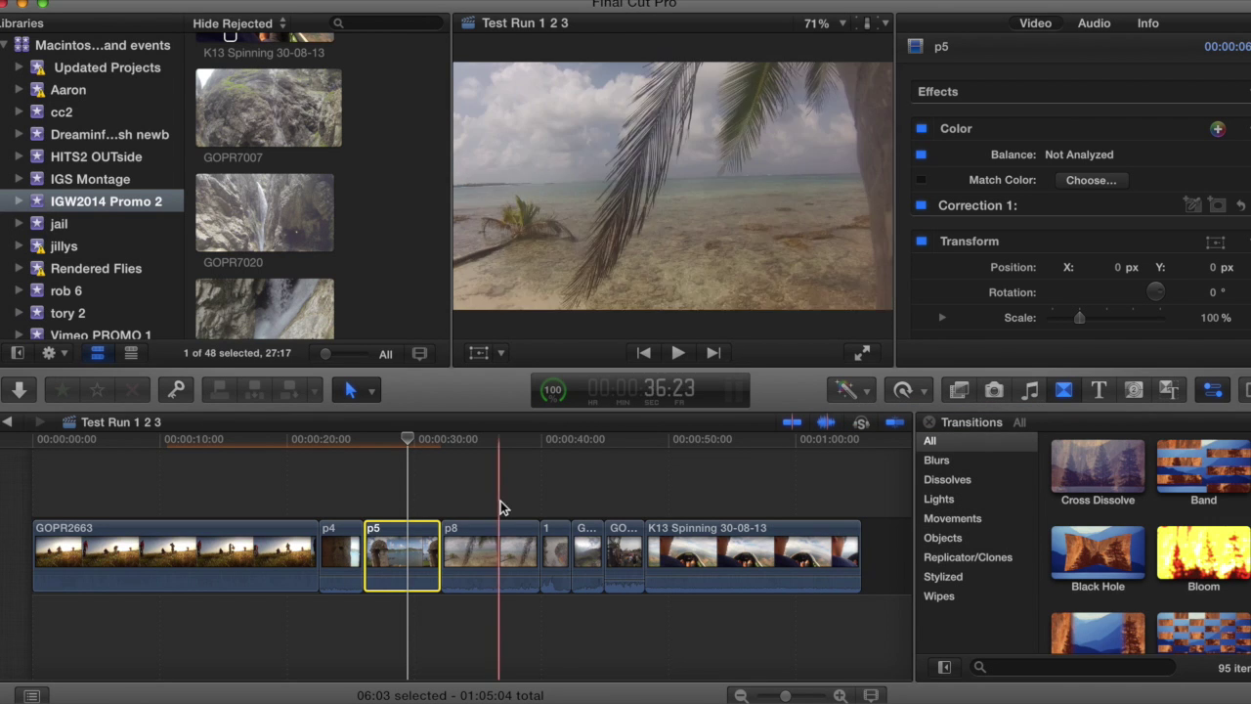
click(494, 547)
Play clip p8 and apply Balance Color to it.
click(459, 442)
key(space)
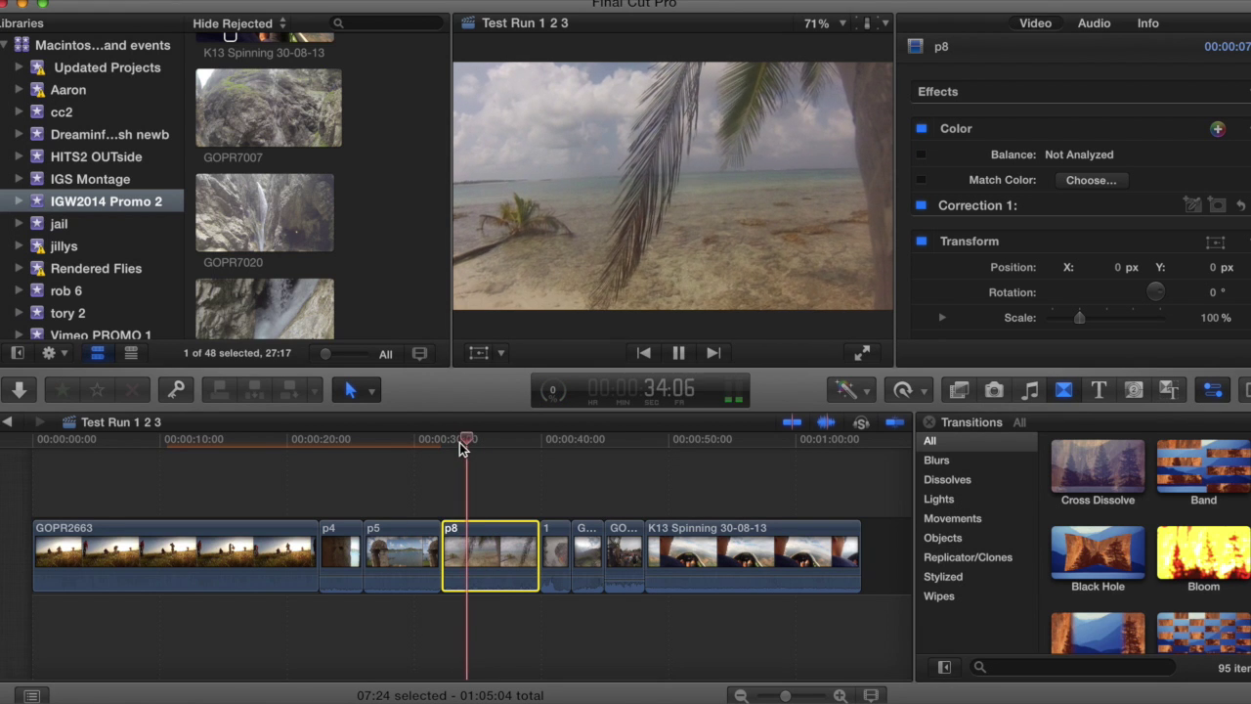
key(space)
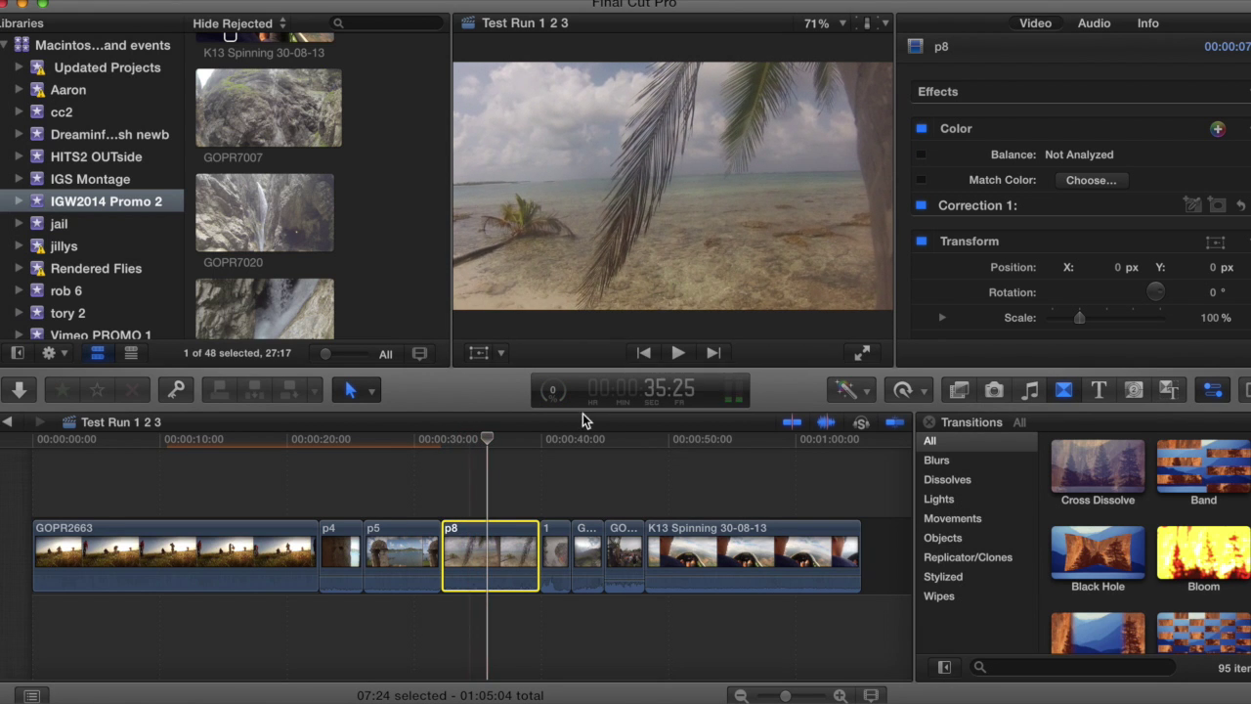
click(846, 395)
click(852, 409)
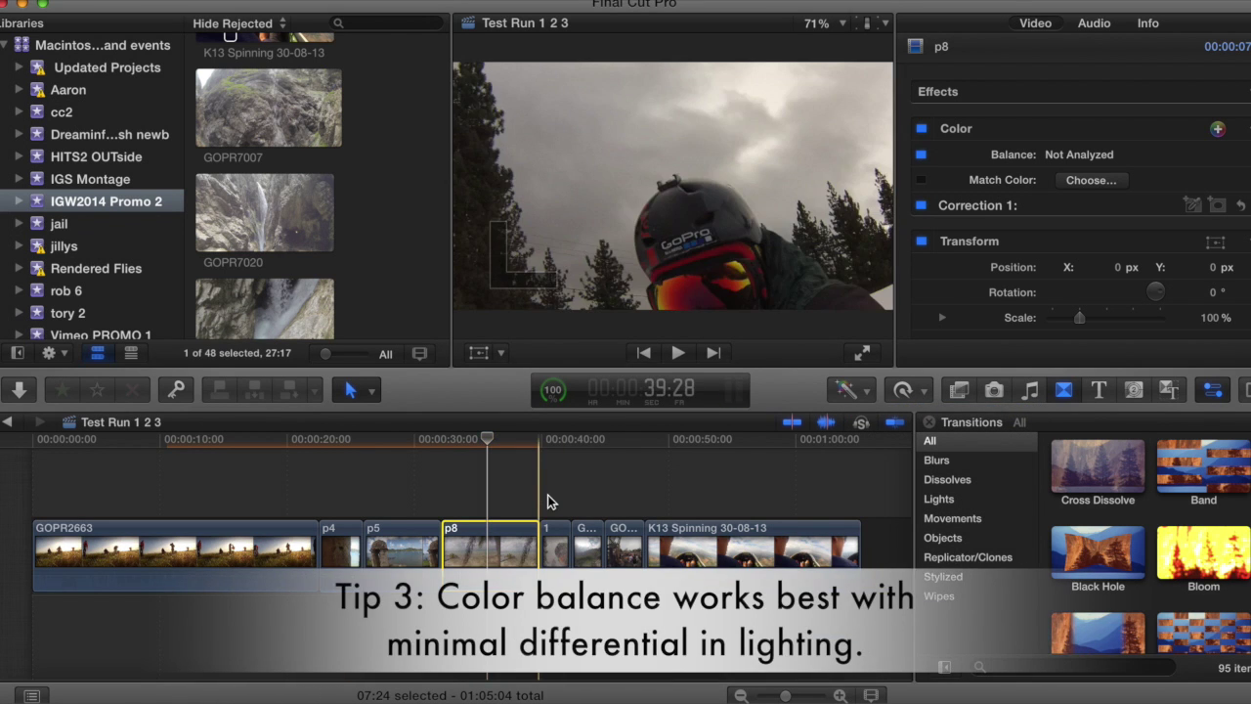
Apply Balance Color to clip 1, playing it before and after to compare.
click(552, 543)
click(553, 439)
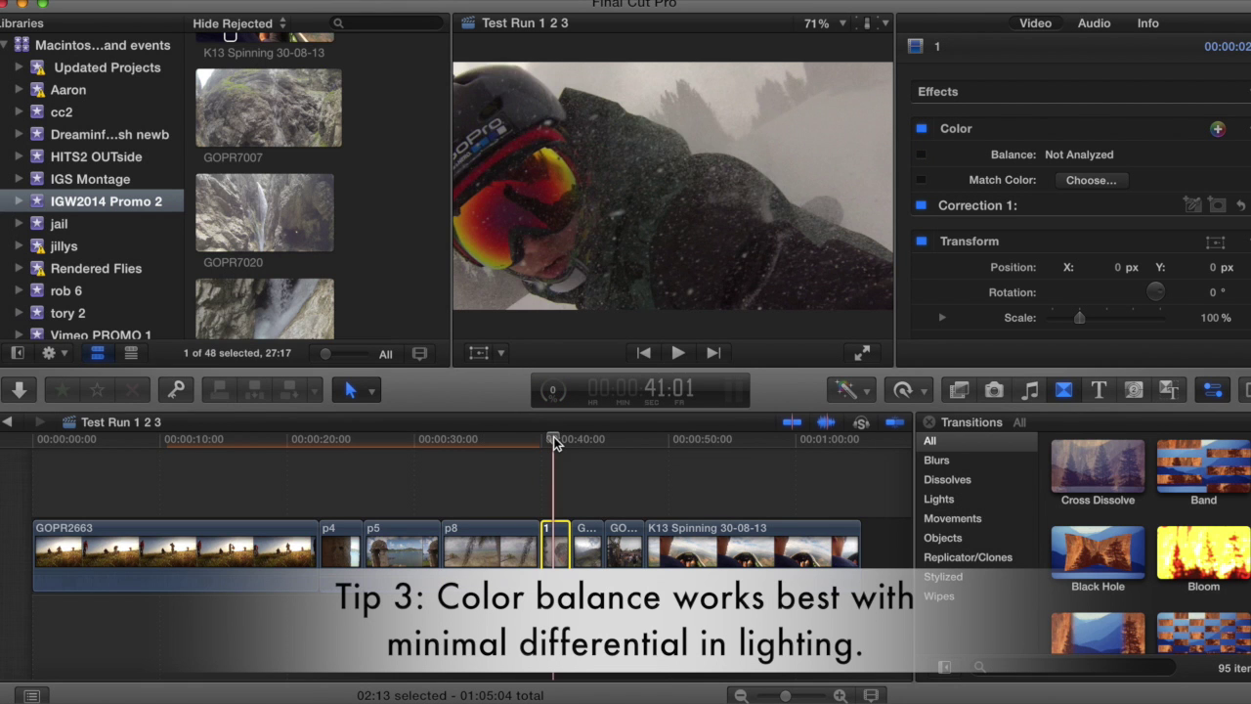
key(space)
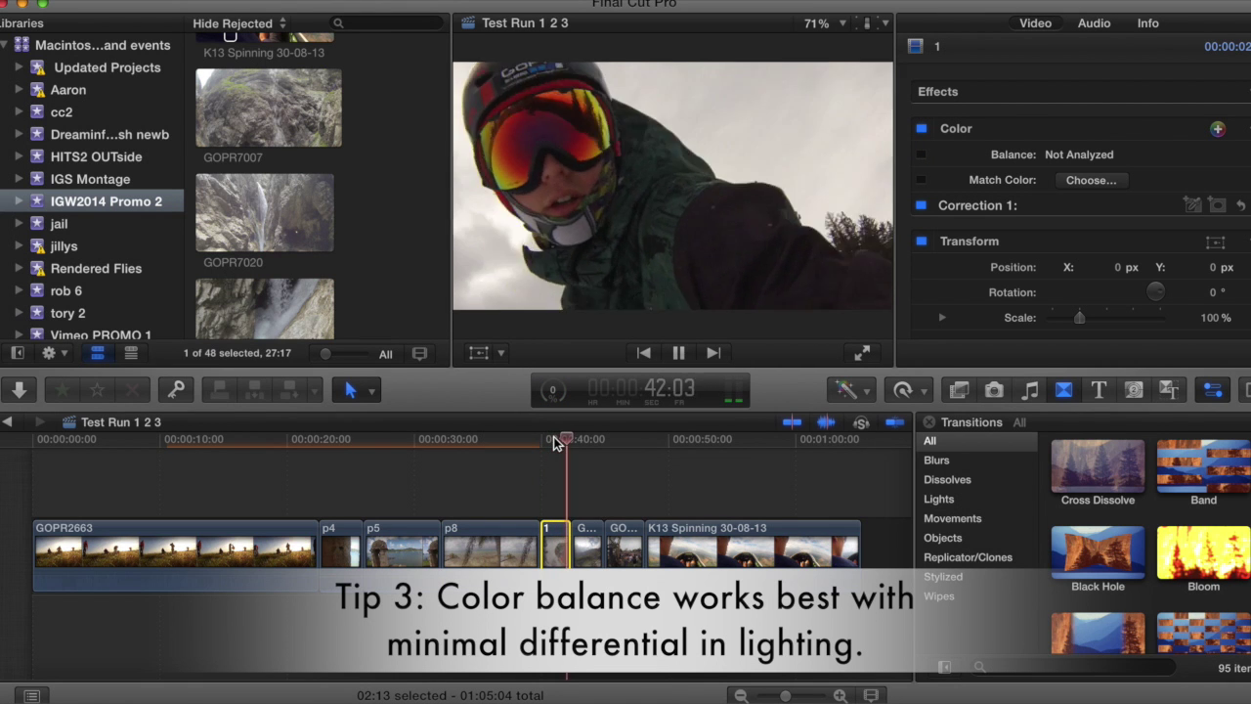
click(543, 440)
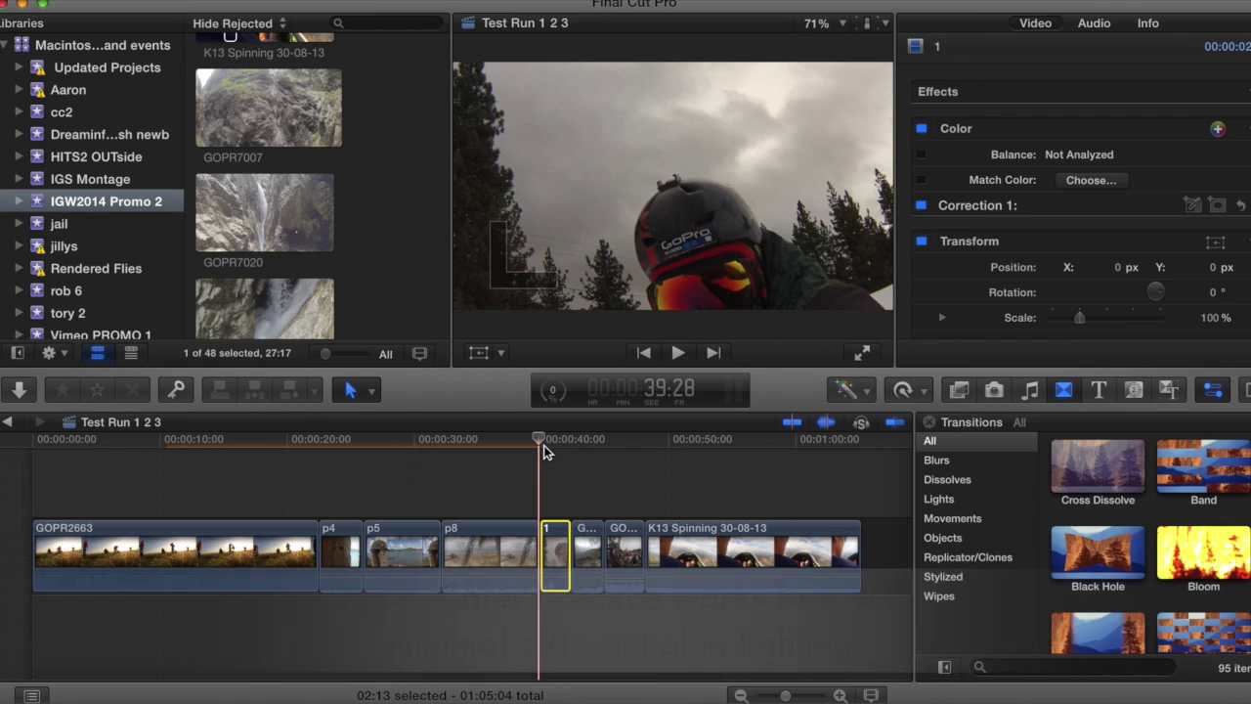
key(space)
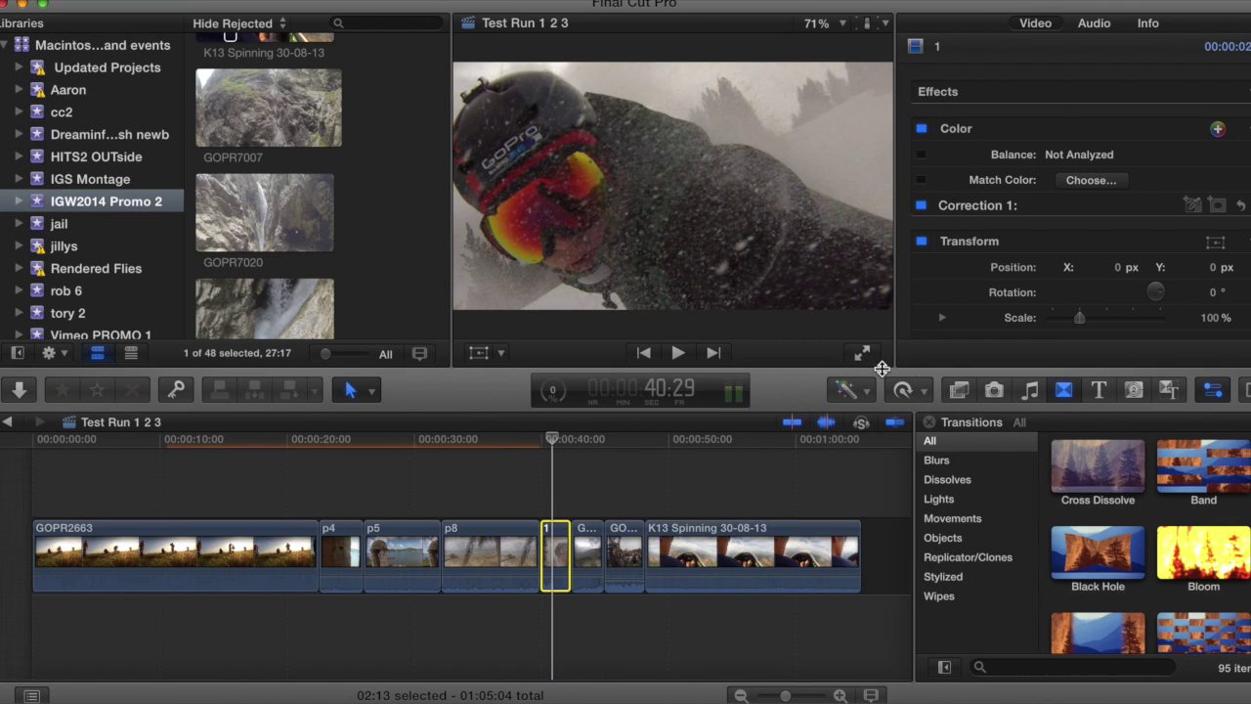
click(864, 390)
click(862, 410)
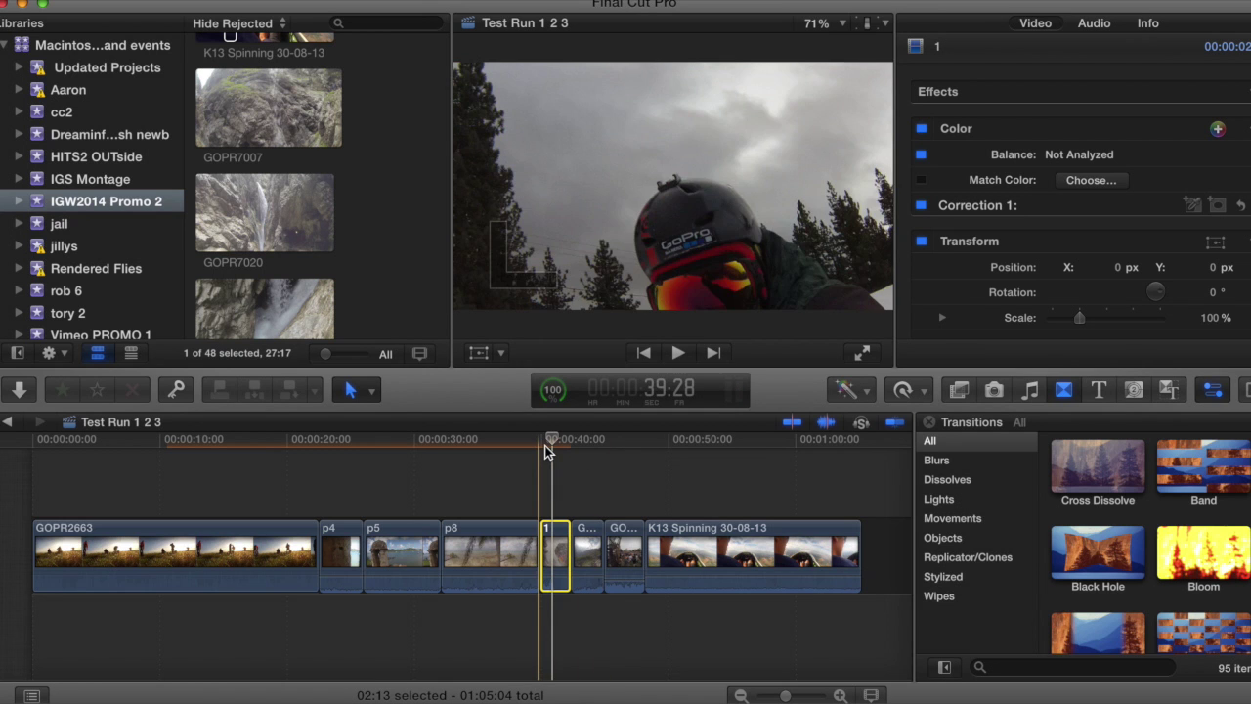
key(space)
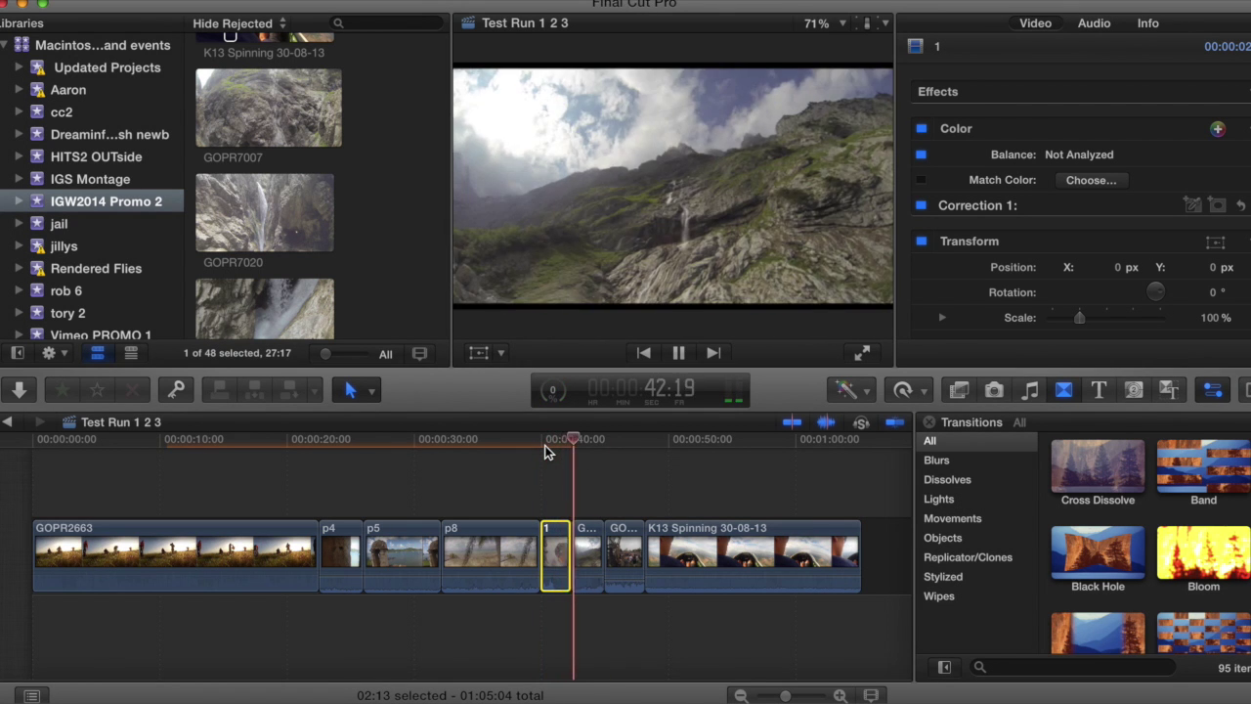
key(space)
Apply Balance Color to clip GOPR7049.
click(588, 552)
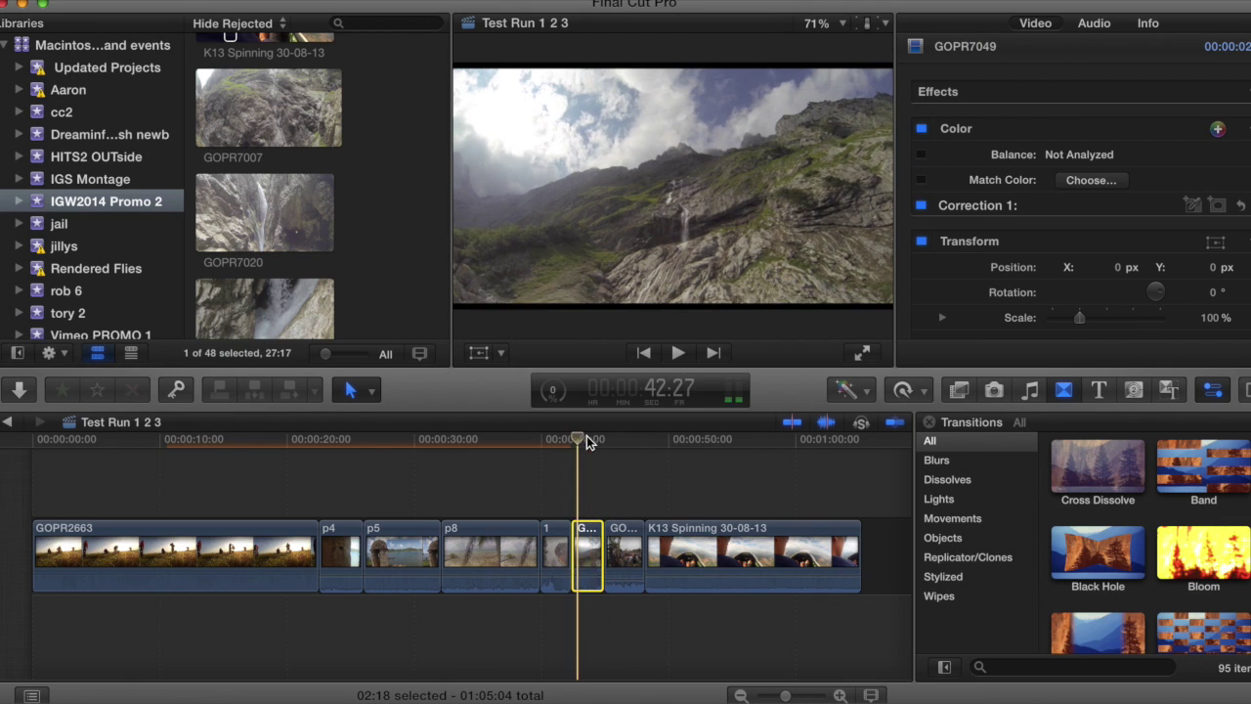
click(586, 437)
click(853, 409)
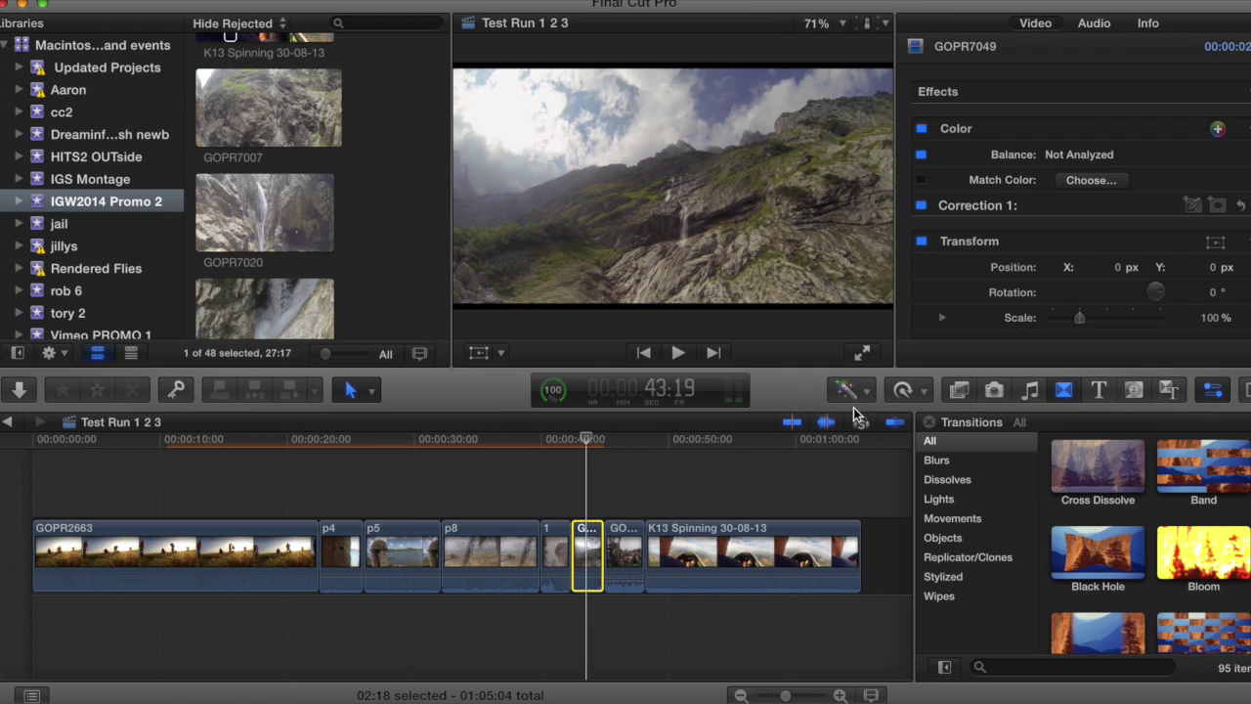
click(621, 556)
Apply Balance Color to GOPR8717 and to K13 Spinning 30-08-13.
click(622, 439)
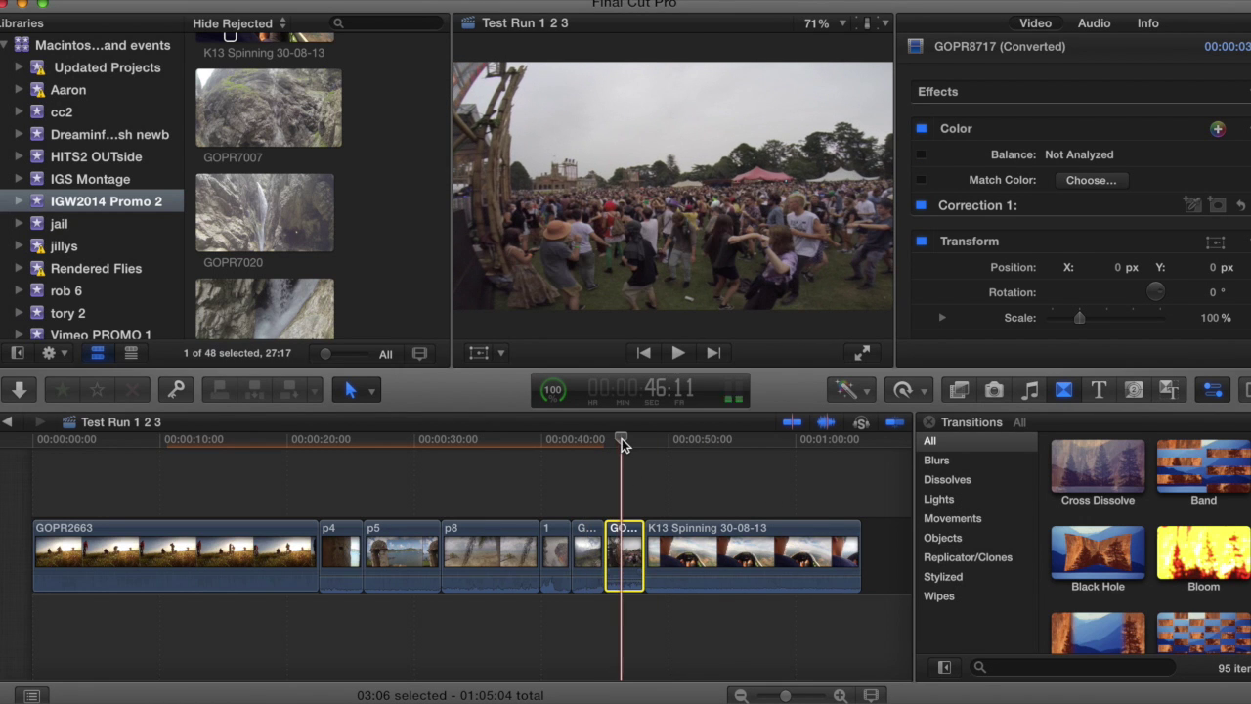
click(844, 391)
click(846, 411)
click(694, 552)
click(684, 443)
click(846, 390)
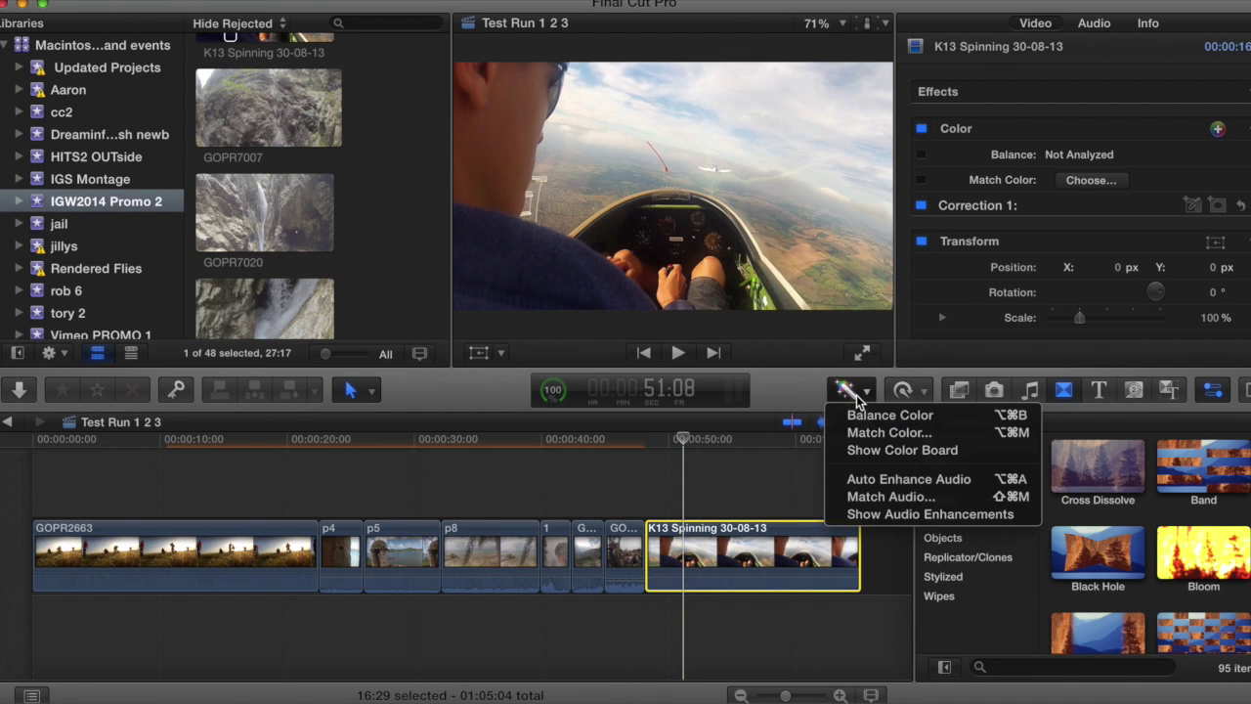
click(860, 412)
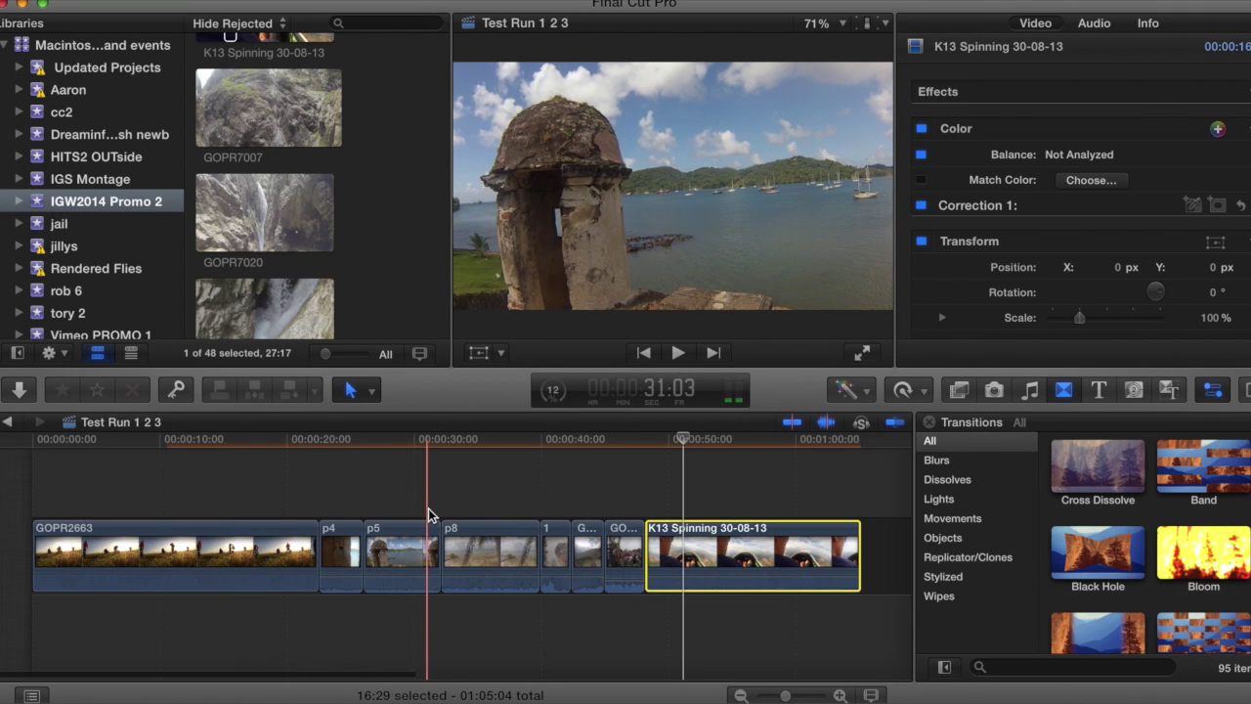
click(207, 552)
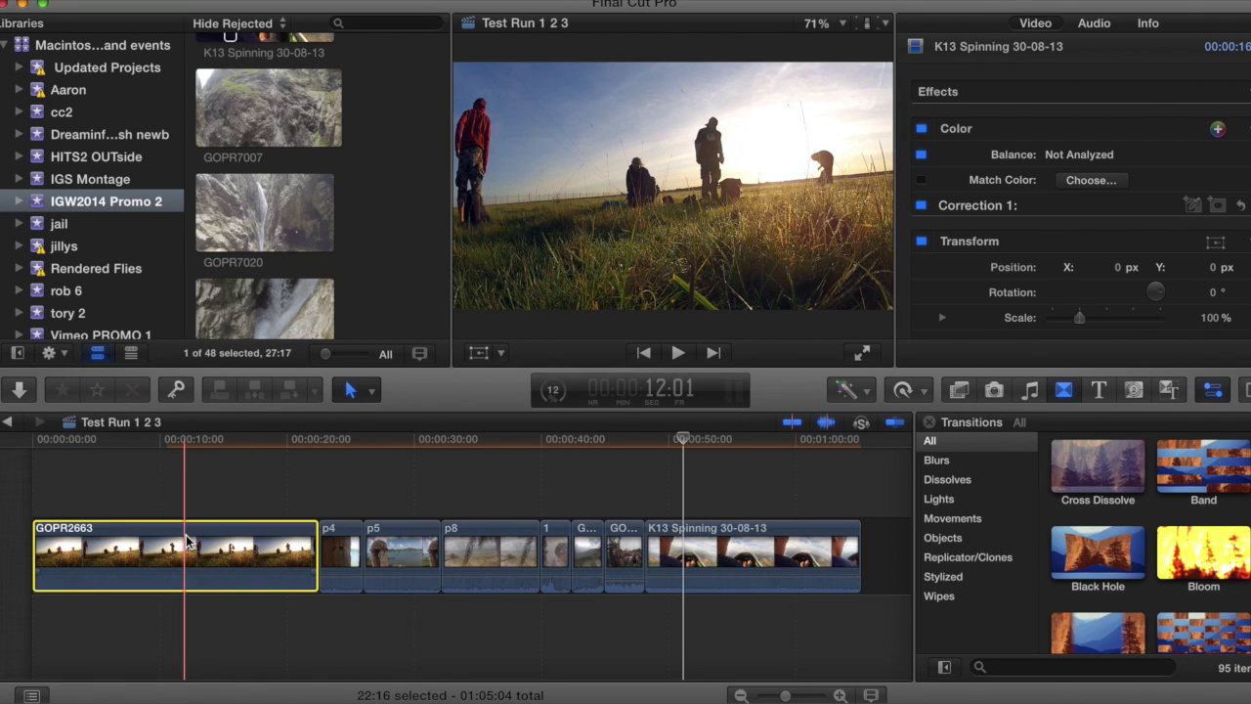
Show the Luma waveform and scrub GOPR2663 from 7:05, checking levels stay within 0–100.
click(144, 438)
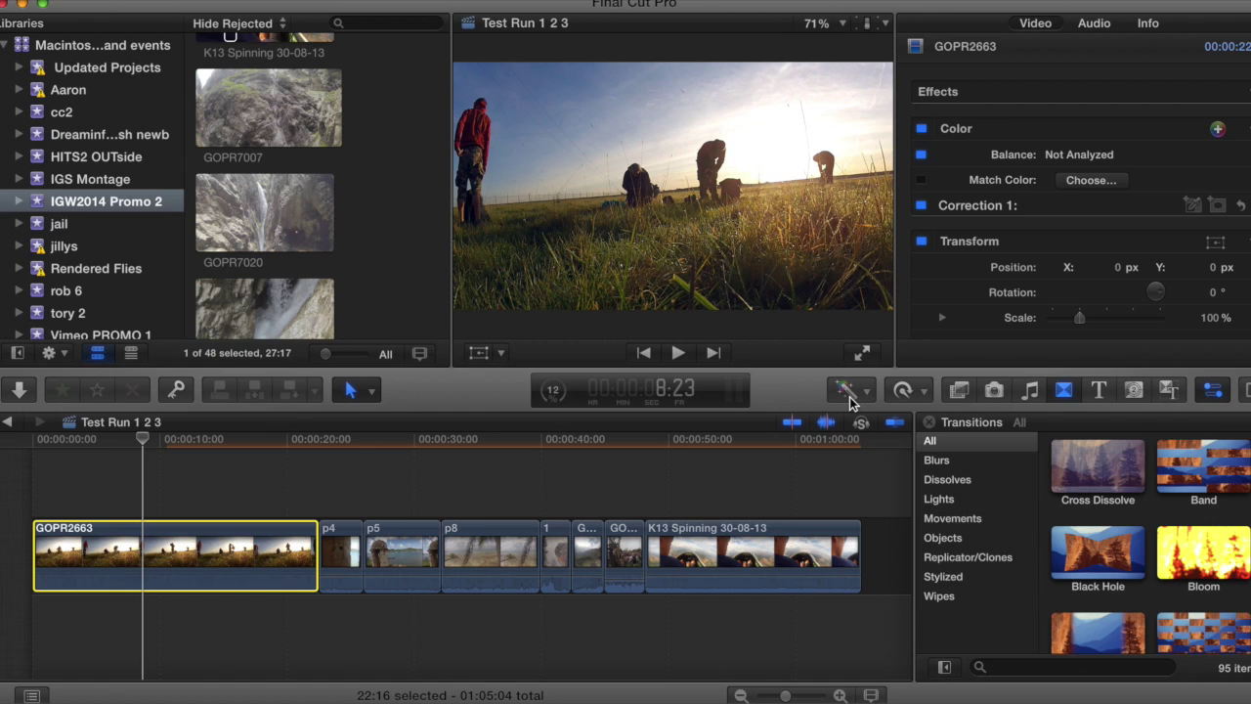
click(123, 439)
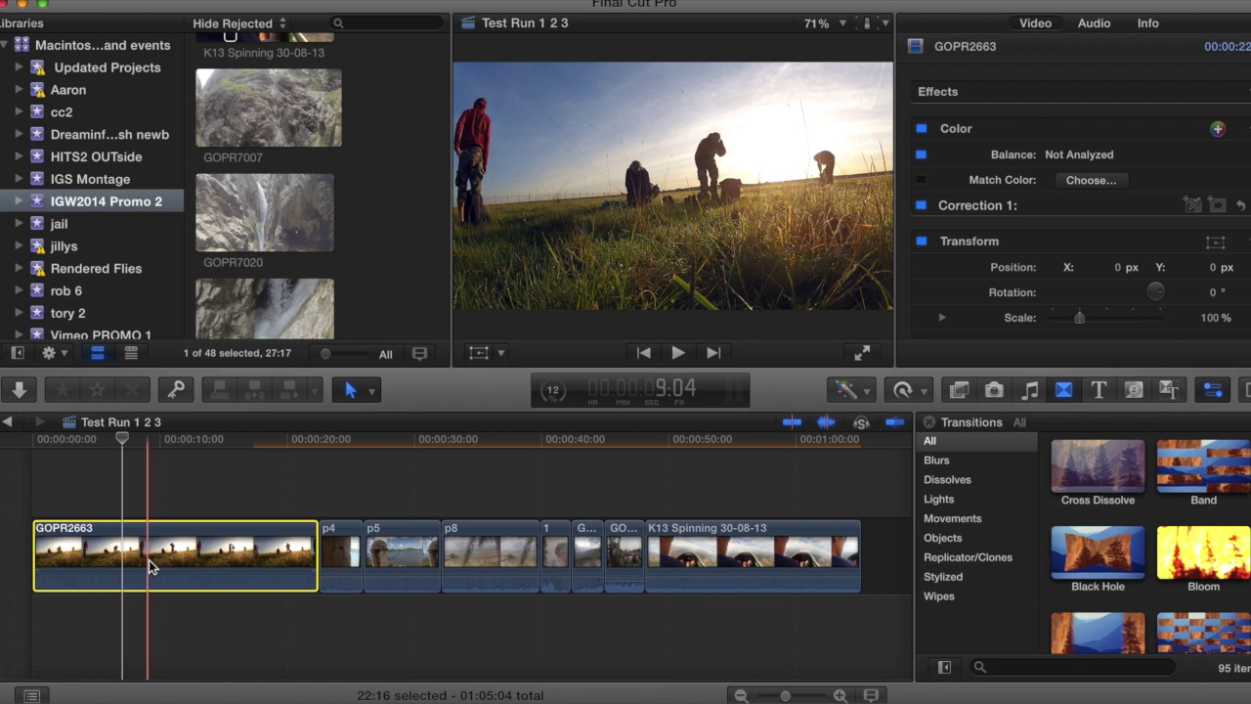
click(886, 25)
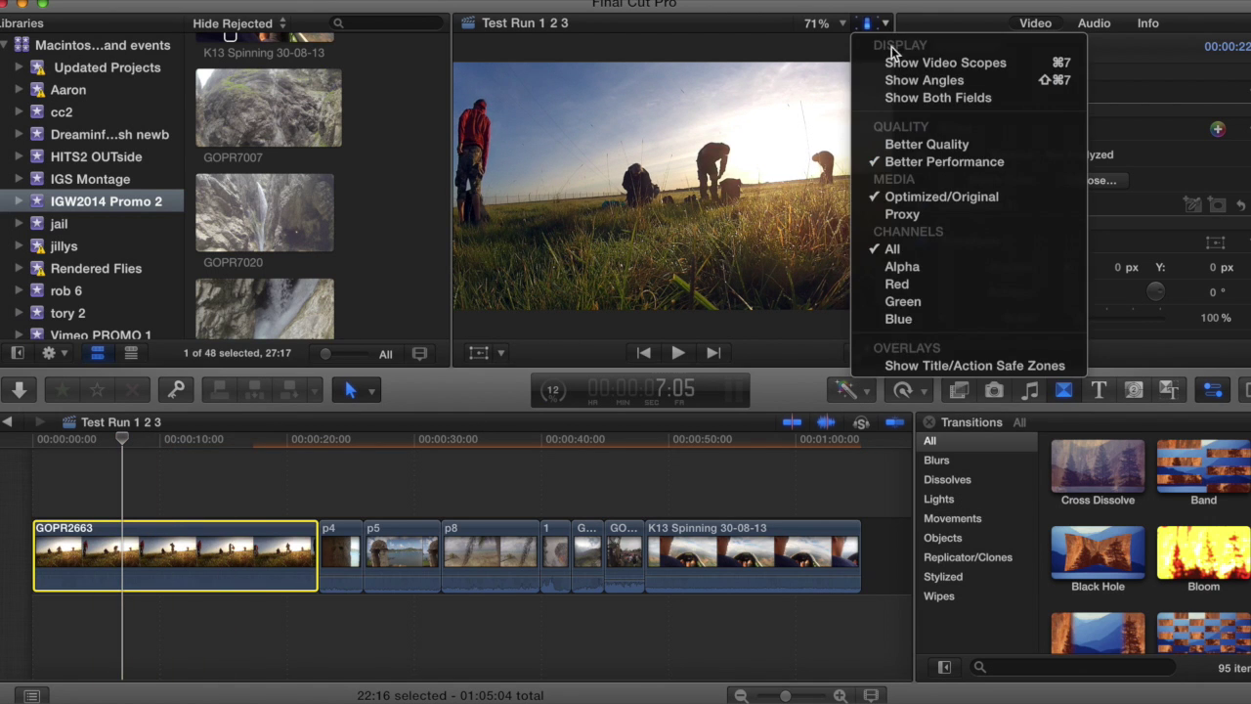
click(892, 60)
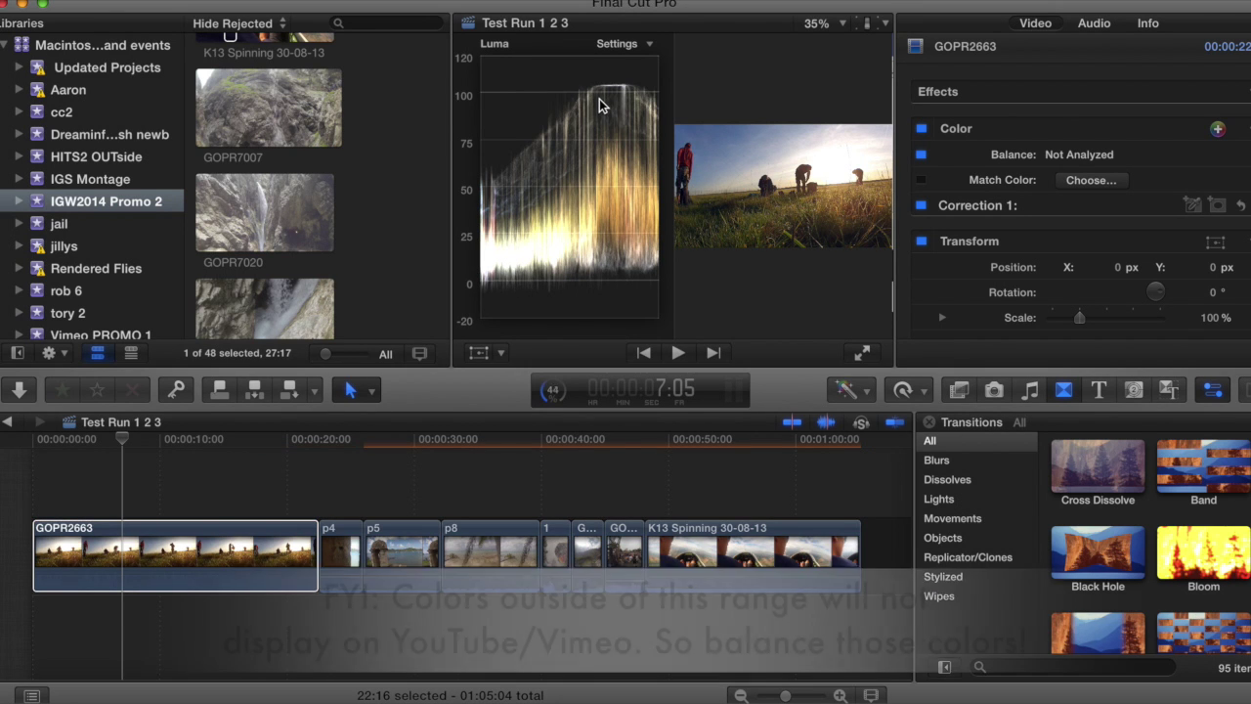
drag(125, 441, 264, 441)
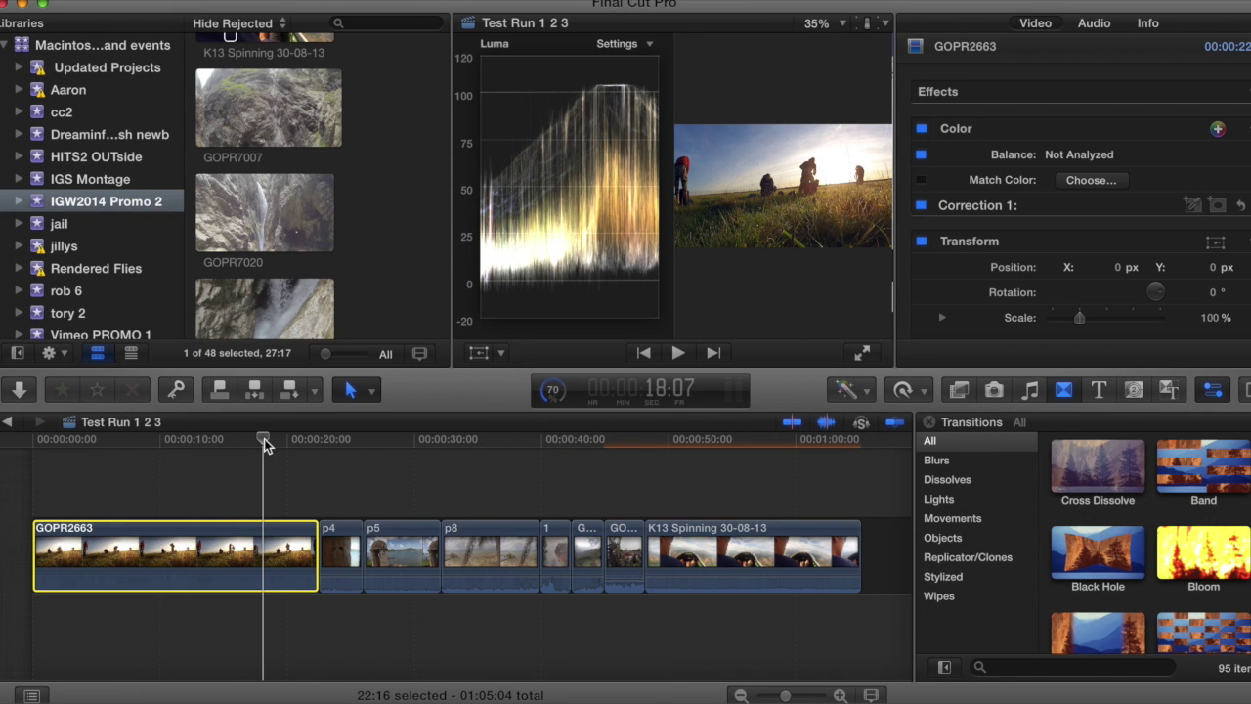
drag(264, 438, 292, 442)
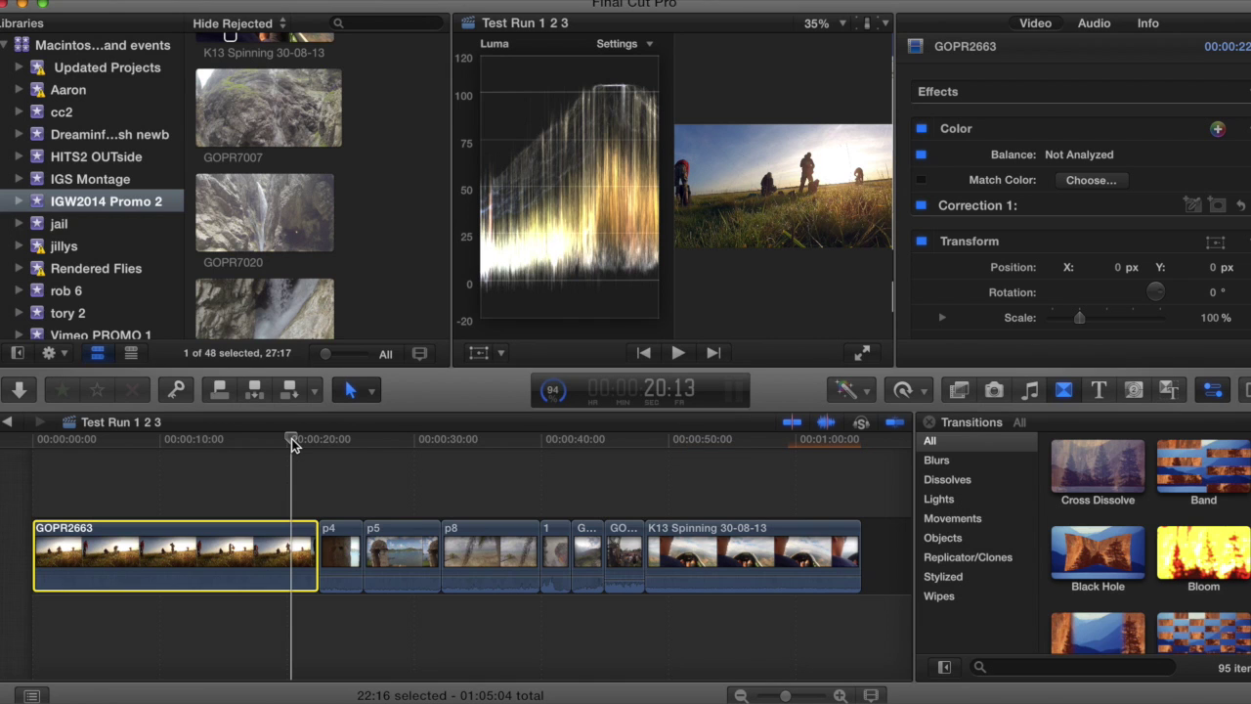
Apply Balance Color to clip p4.
click(325, 547)
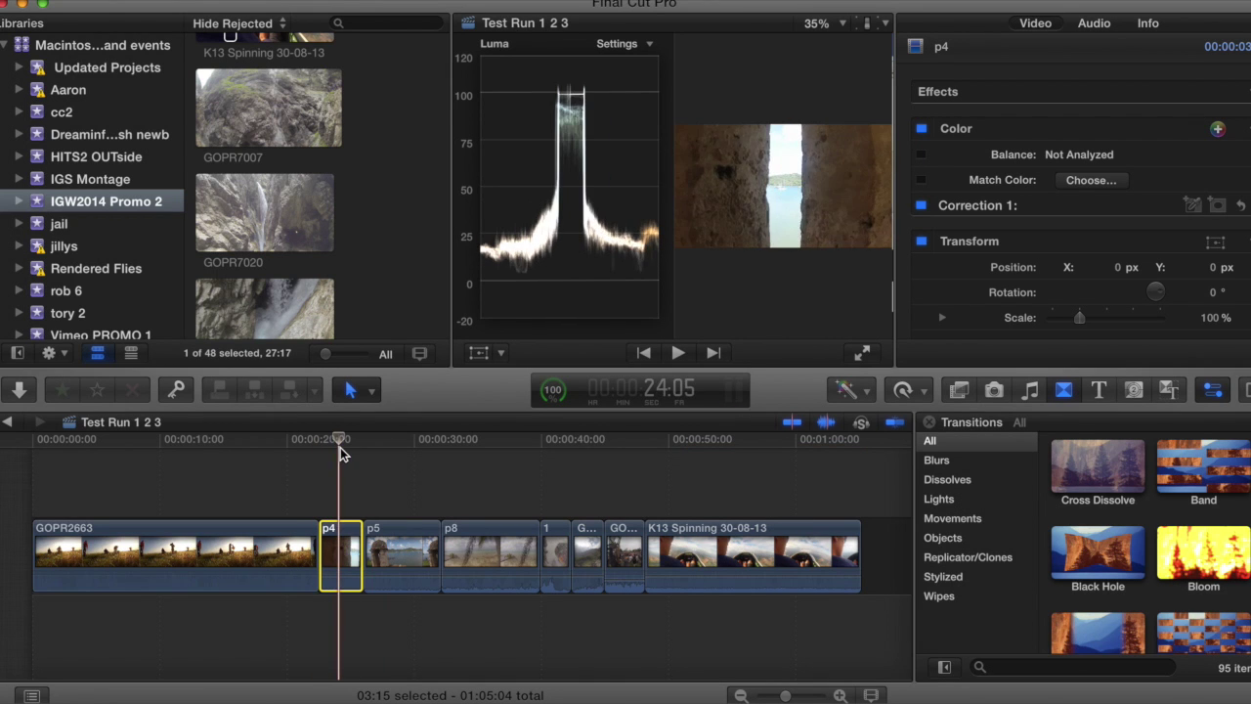
click(847, 390)
click(868, 414)
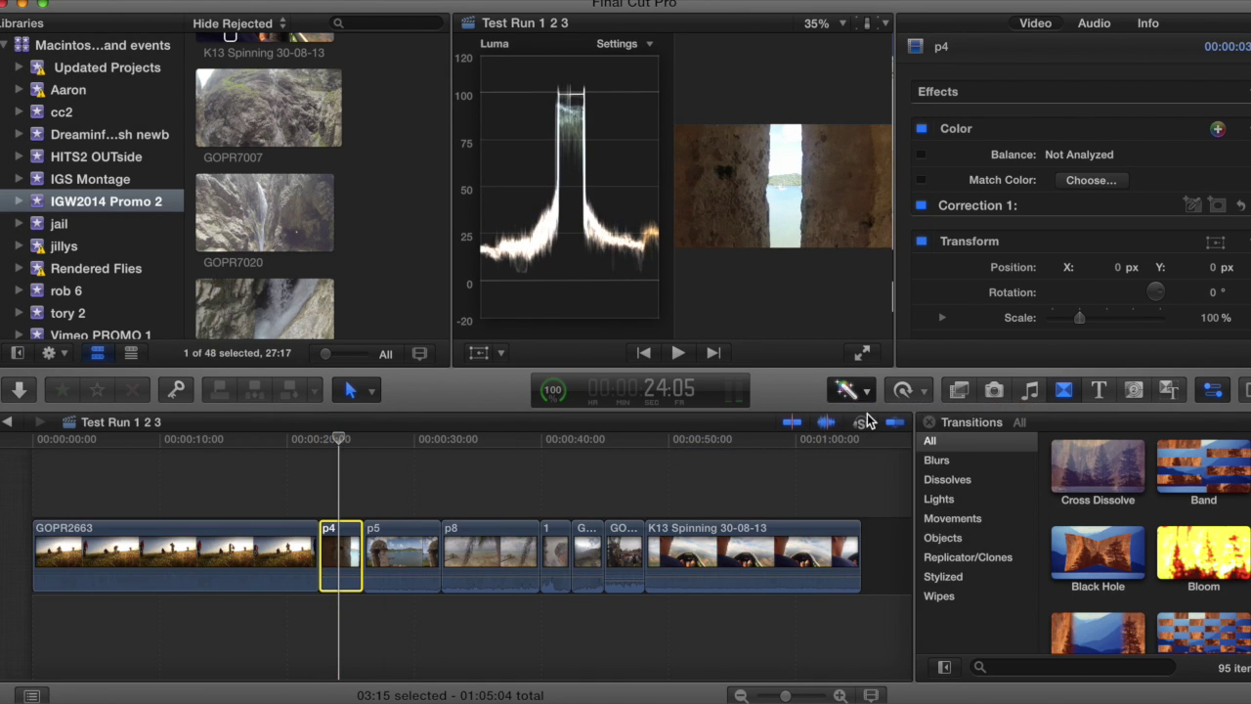